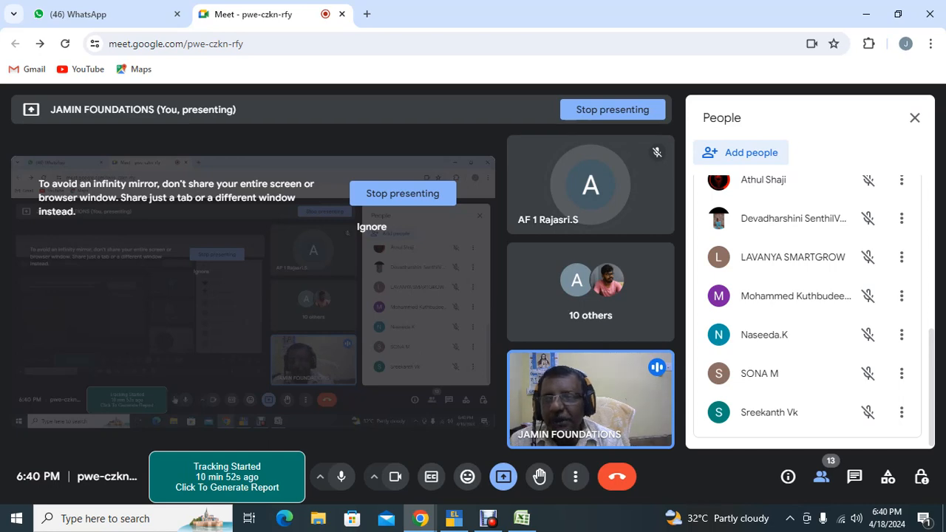
Step: Switch to WhatsApp, open the chat with the unread UPI ID message and copy the UPI ID
click(104, 14)
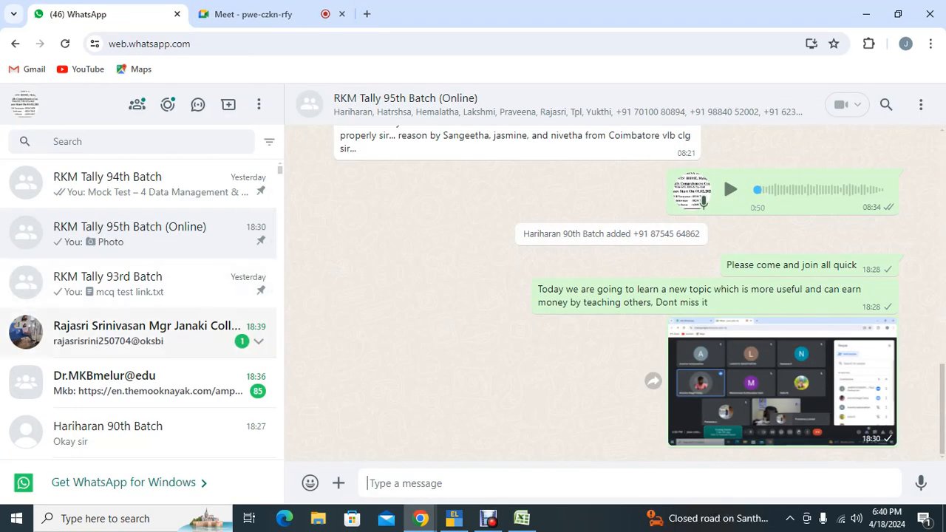
click(148, 333)
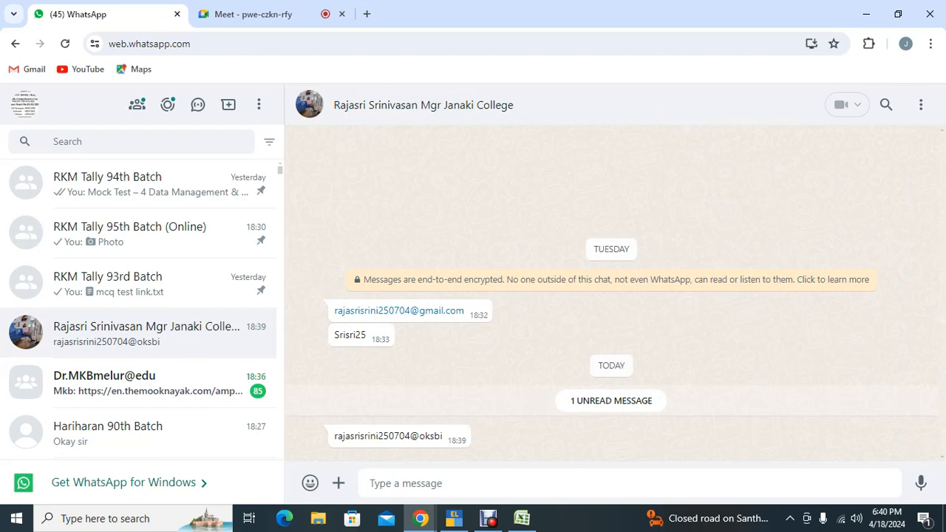
drag(335, 436, 444, 436)
key(ctrl+c)
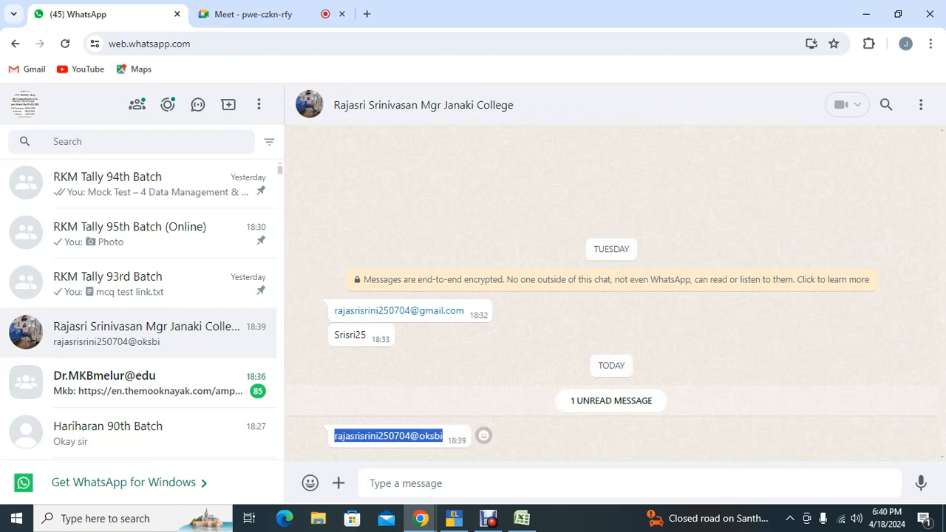
Step: In the Excel sheet, enter "Get ready your UPI ID from gpay" in B4 and put the copied UPI ID in C4
key(alt+Tab)
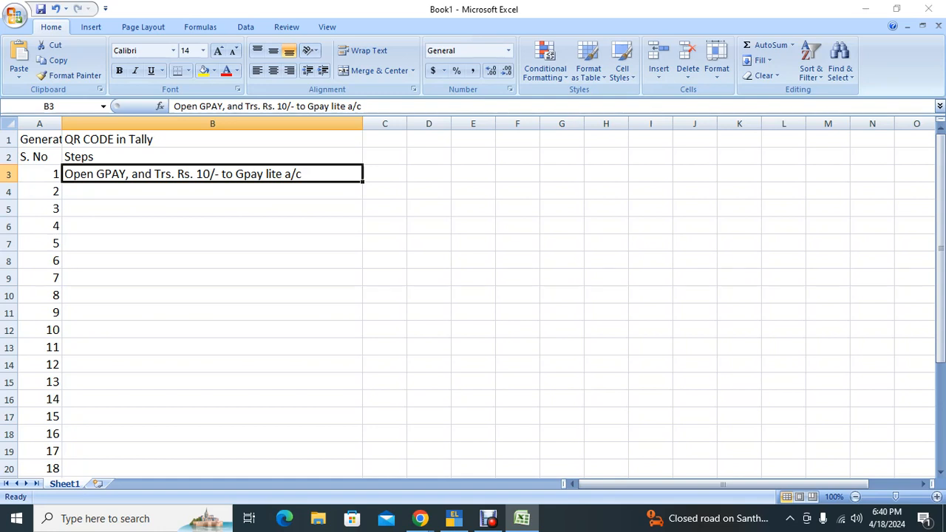
key(Down)
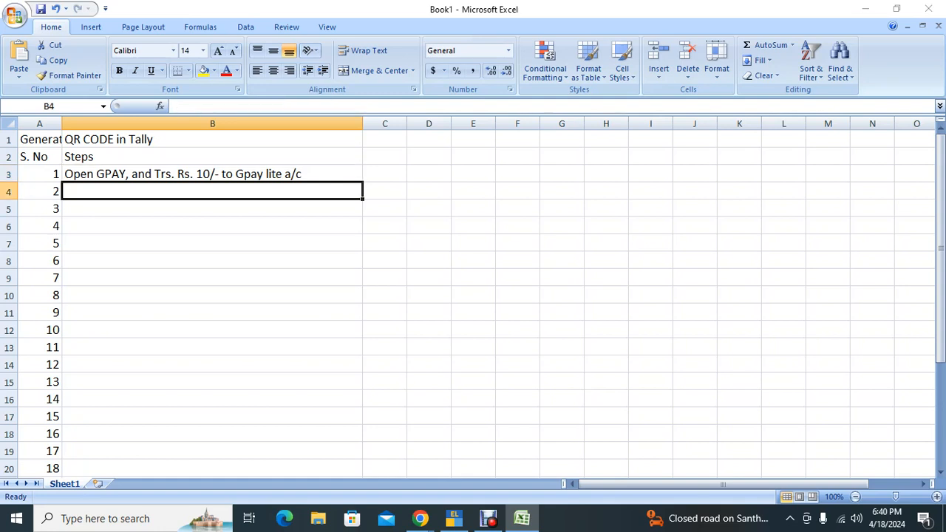
text(Get read)
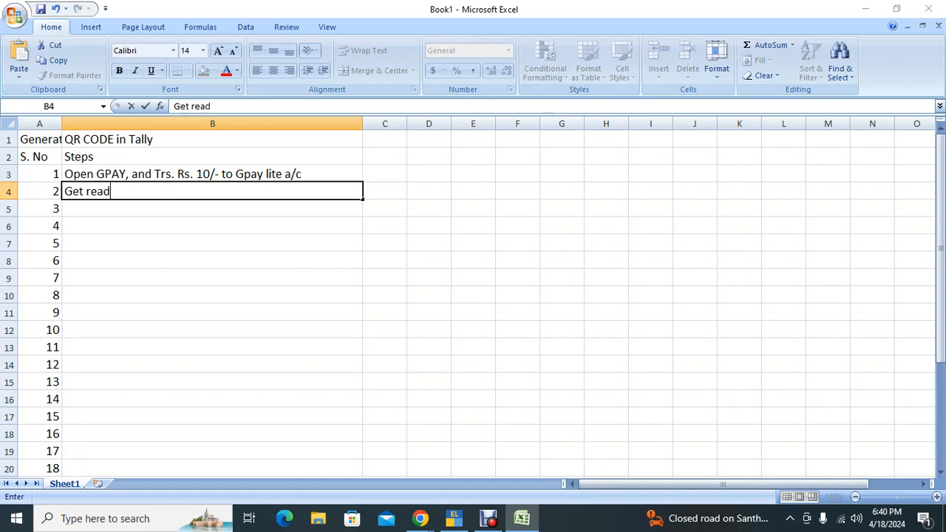
text(y your U)
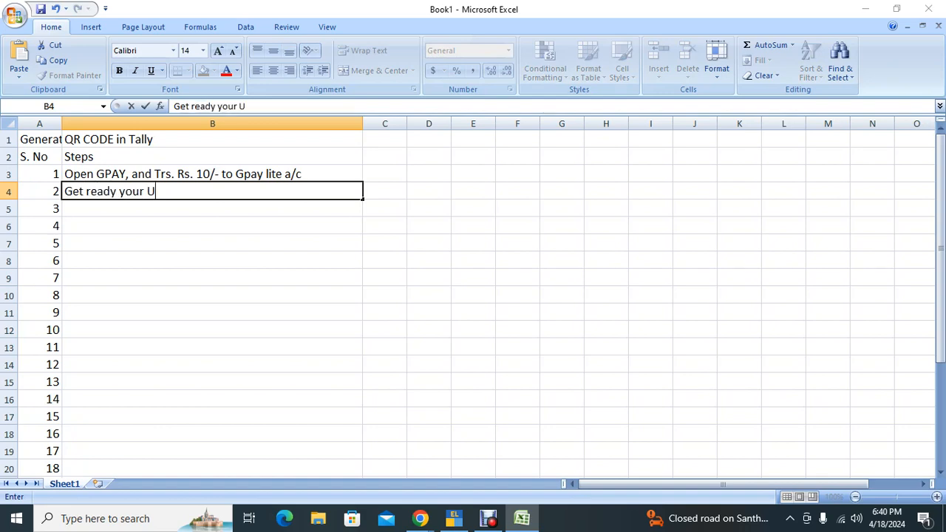
text(PI ID from gpay)
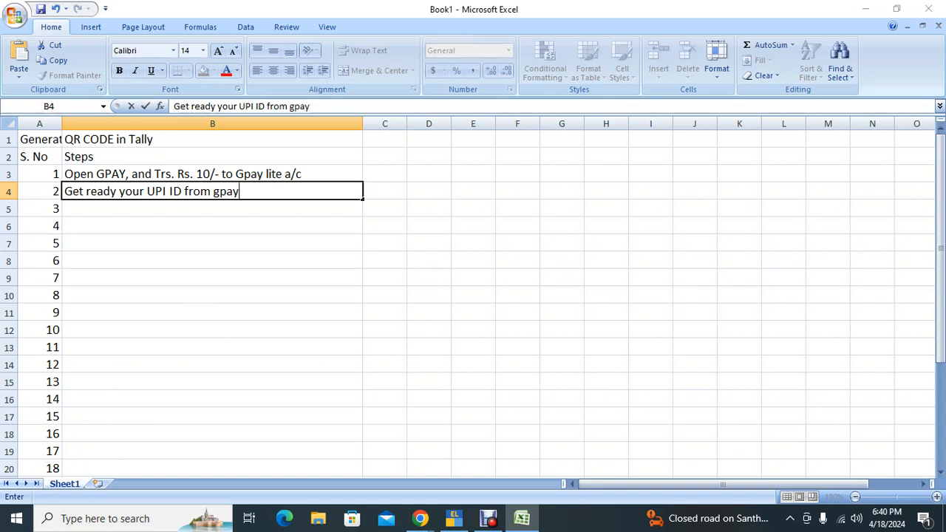
key(Tab)
key(ctrl+v)
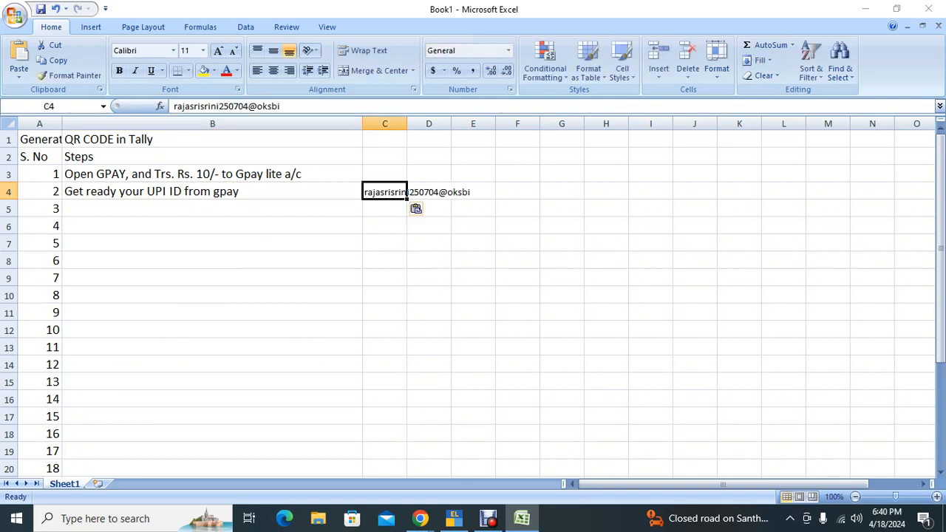
key(ctrl+c)
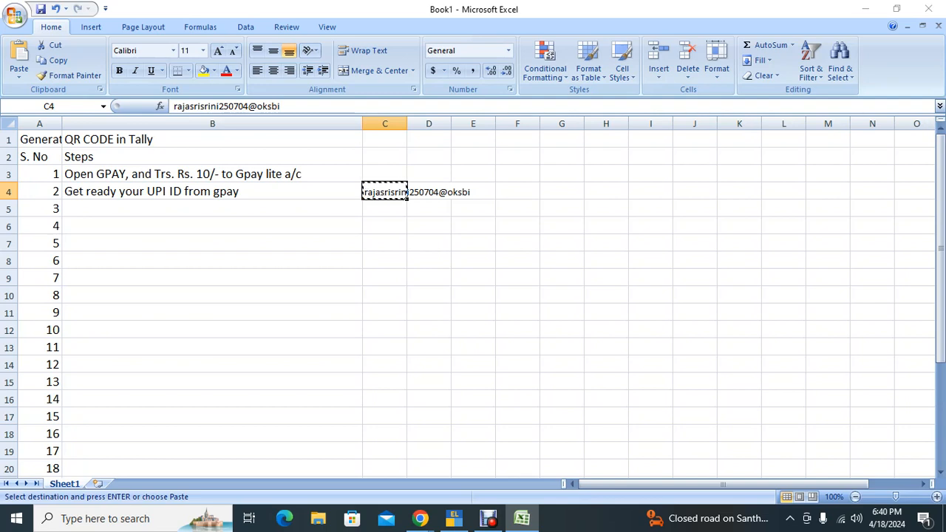
Step: Enter "3. f11- enable qr code" in cell B5 as the third step
click(212, 208)
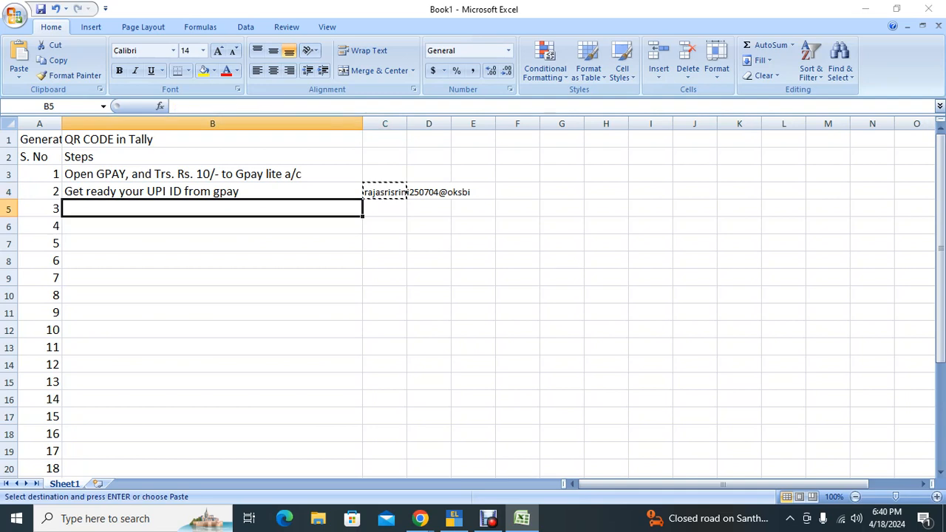
text(3. f)
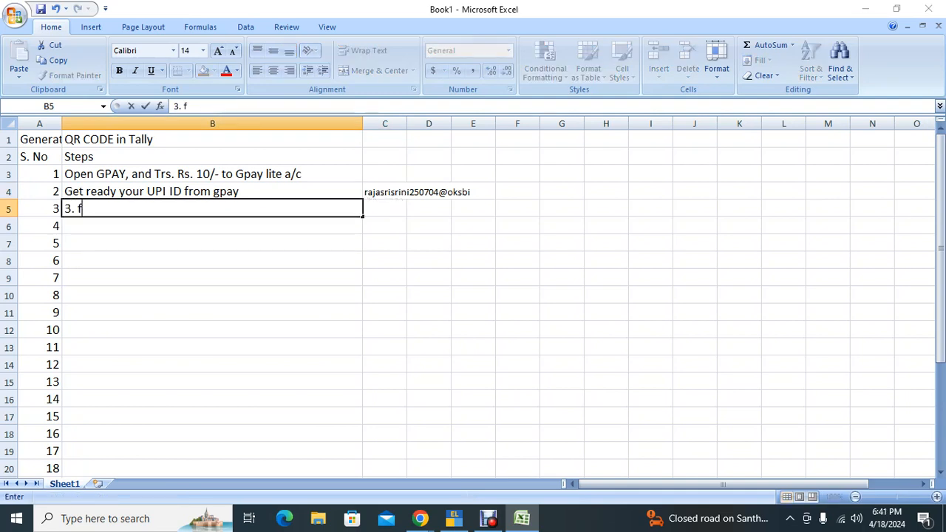
text(11- enable)
key(Tab)
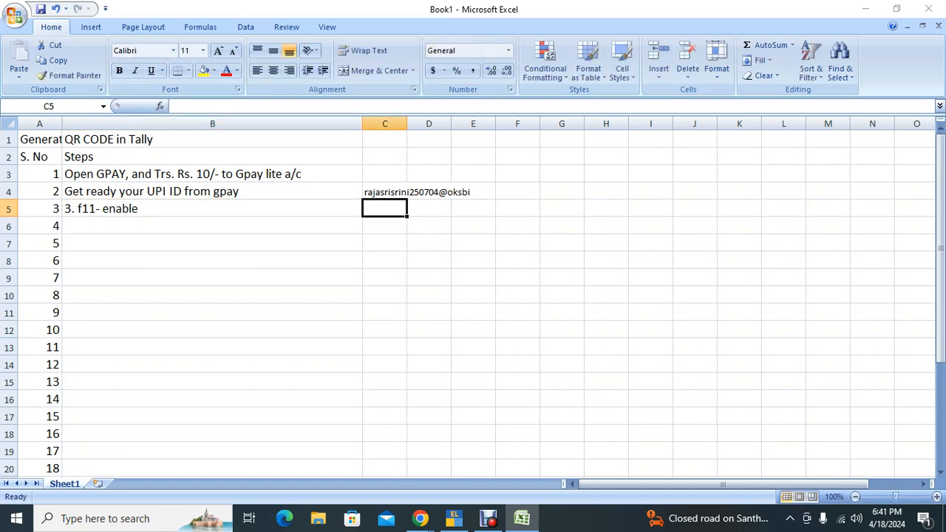
text(qr code)
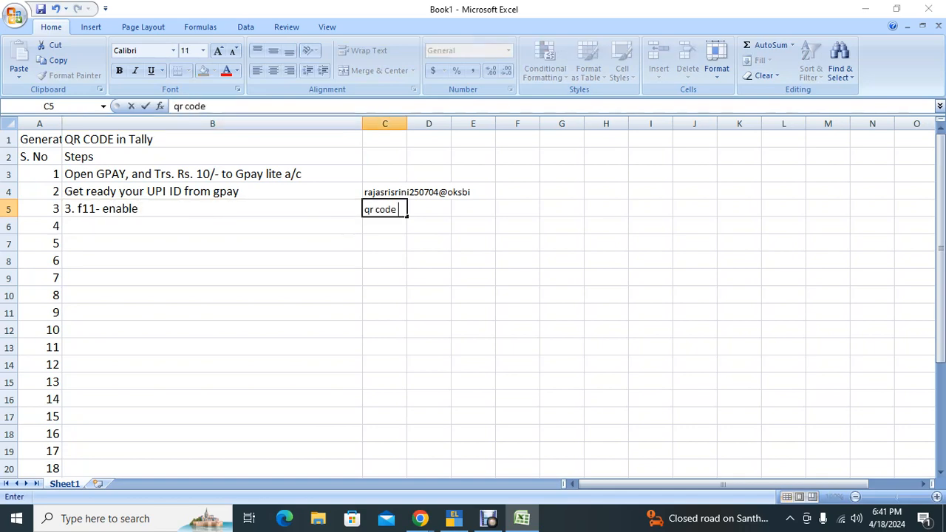
key(Escape)
key(Left)
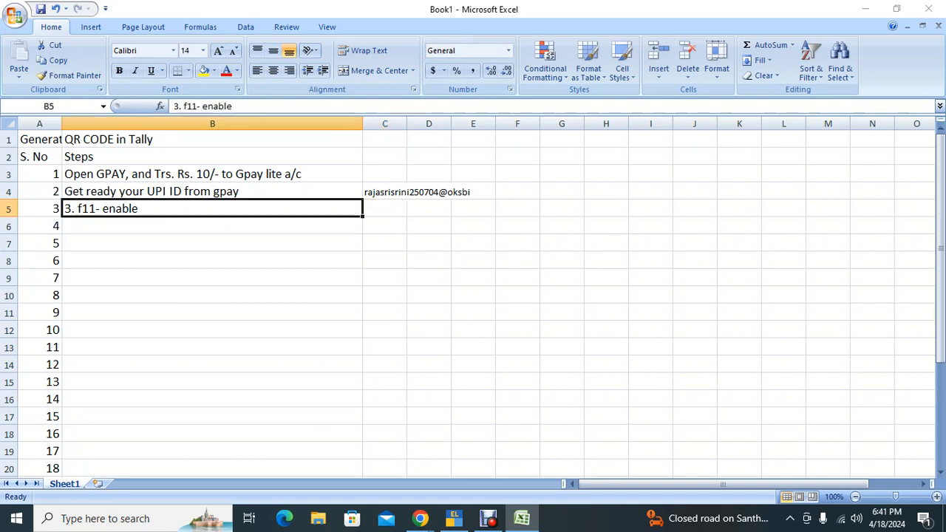
key(F2)
text(qr code)
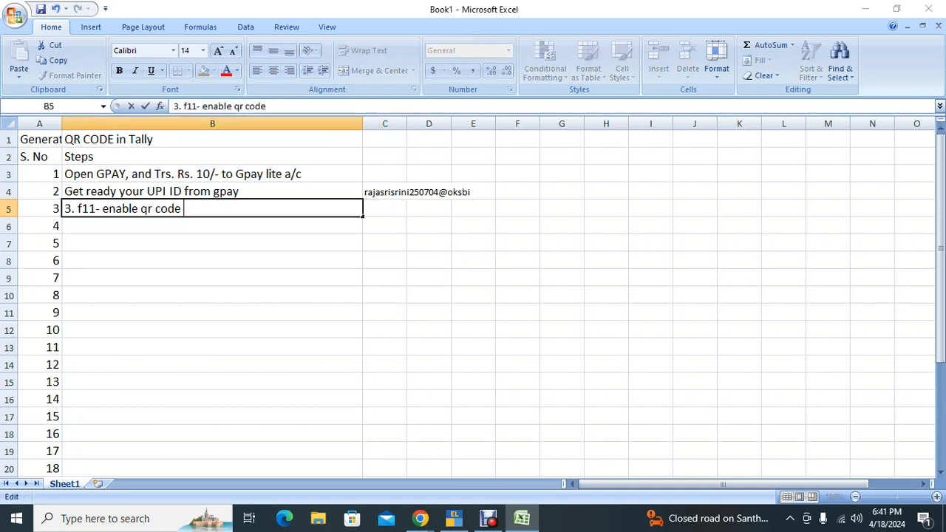
click(429, 330)
Step: Switch to TallyPrime and open the company features of JAMIN TOYS & EQUIPMENTS
click(454, 519)
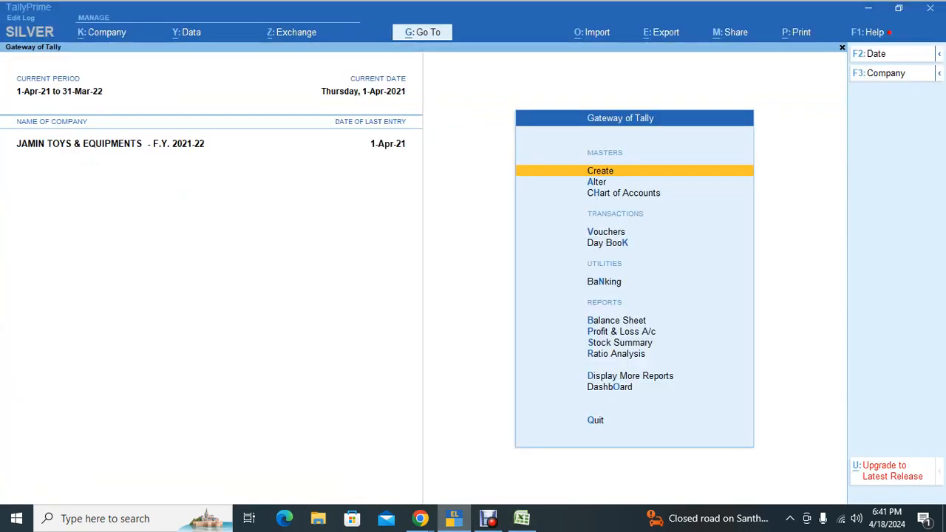
key(F11)
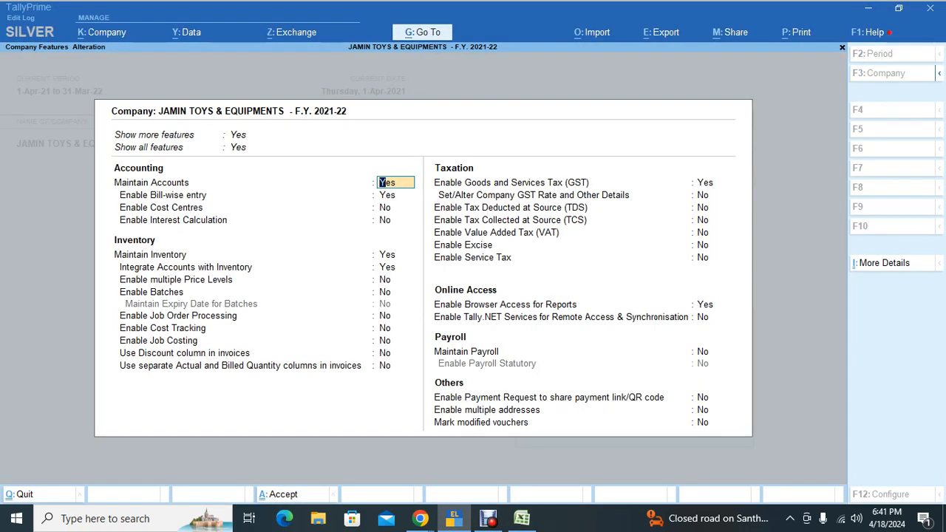
Step: Set Show all features to No and back to Yes to compare the feature lists
click(246, 147)
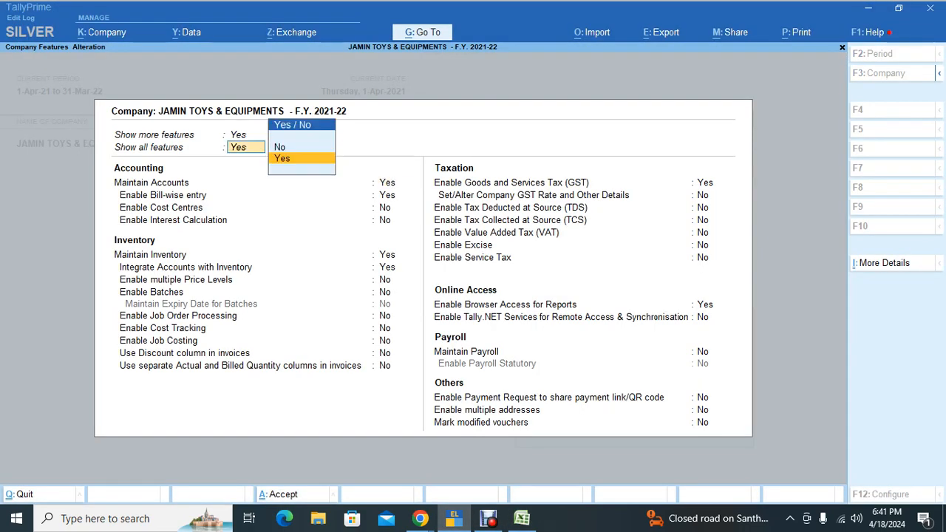
key(Up)
key(Return)
key(Up)
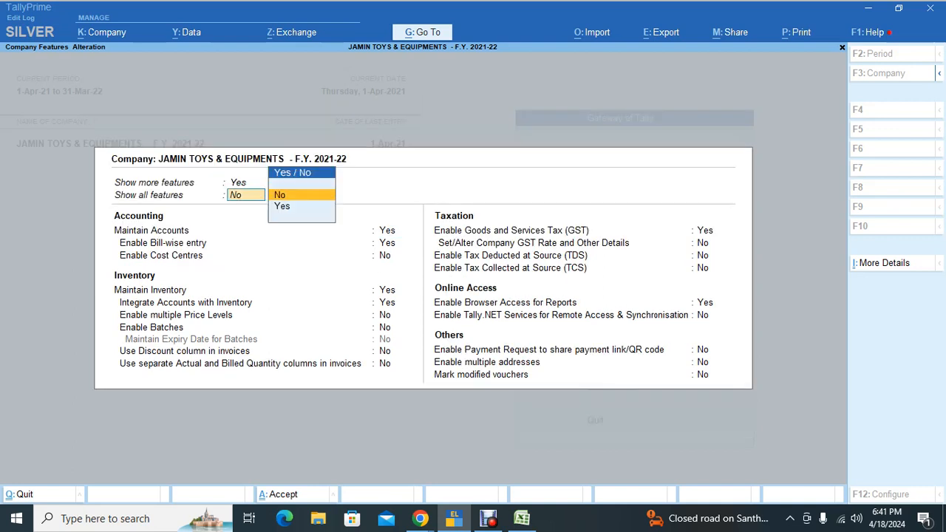
key(Return)
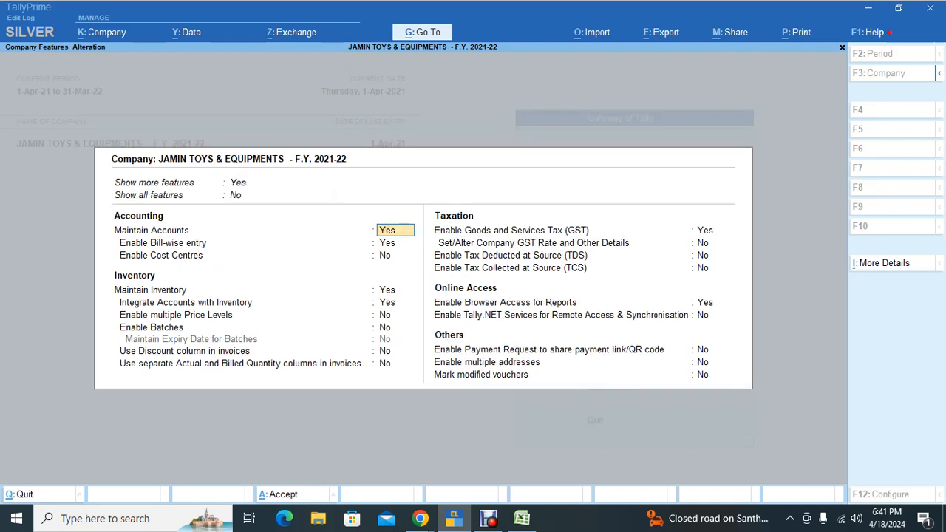
key(Up)
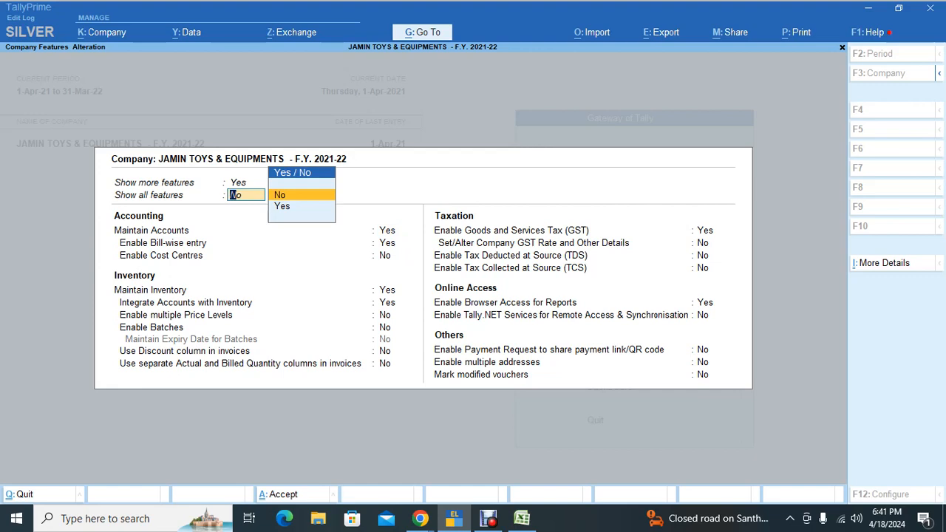
key(Down)
key(Return)
Step: Set Enable Payment Request to share payment link/QR code to Yes and open its merchant profile details
key(Down)
key(Down)
key(Down)
key(Down)
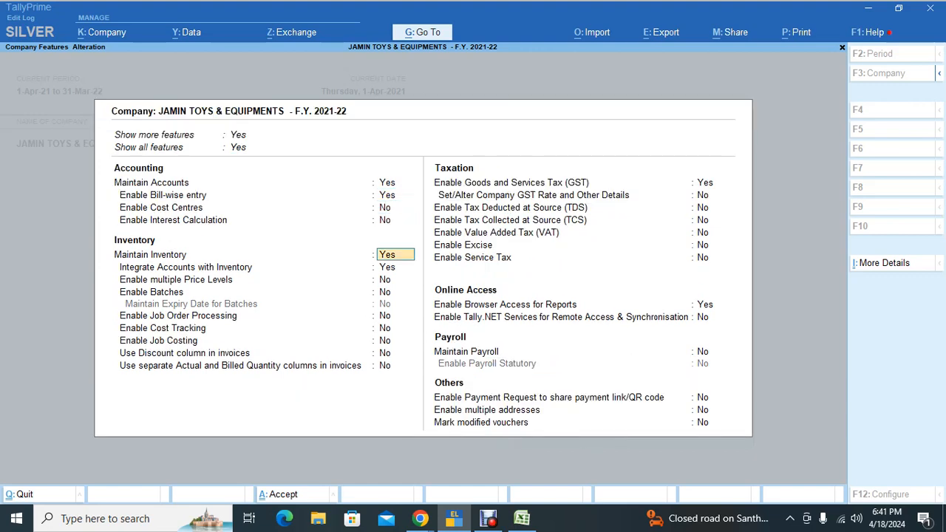
key(Down)
key(Down)
key(Down)
key(Down)
key(Down)
key(Down)
key(Down)
key(Down)
key(Down)
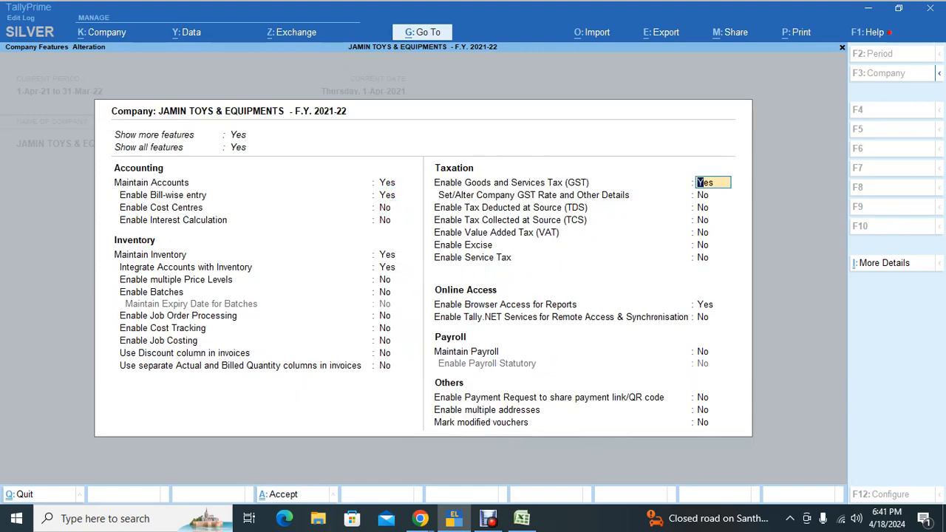
key(Return)
key(Return)
key(Return)
key(ctrl+a)
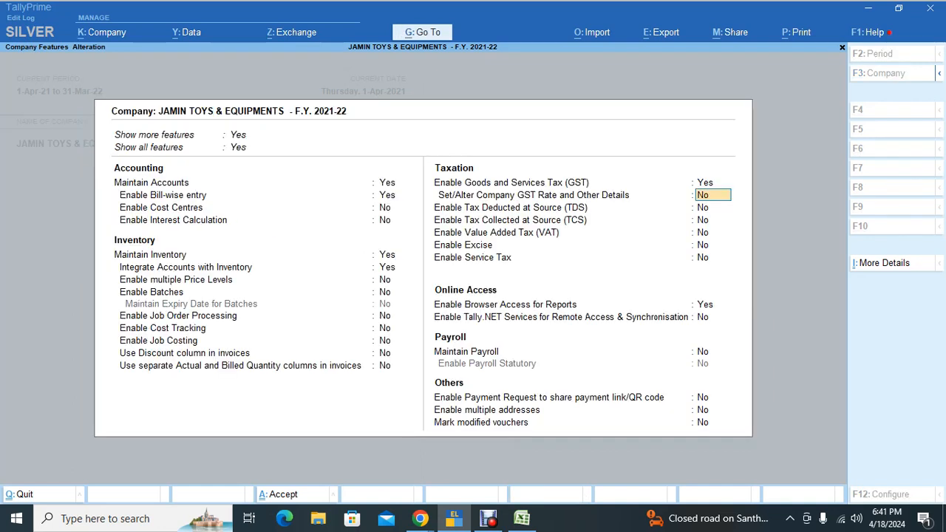
key(Down)
key(Down)
key(Down)
key(Down)
key(Down)
key(Down)
key(Down)
key(Down)
key(Down)
key(Down)
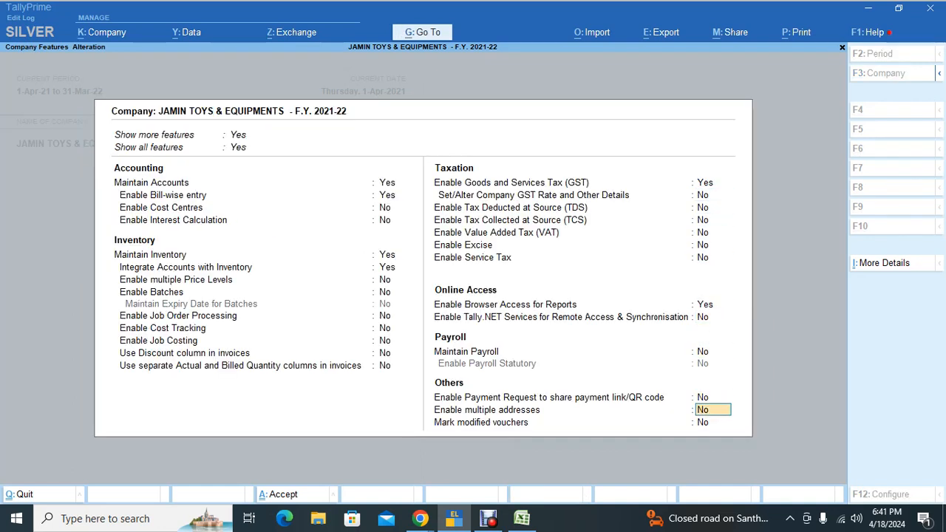
key(Up)
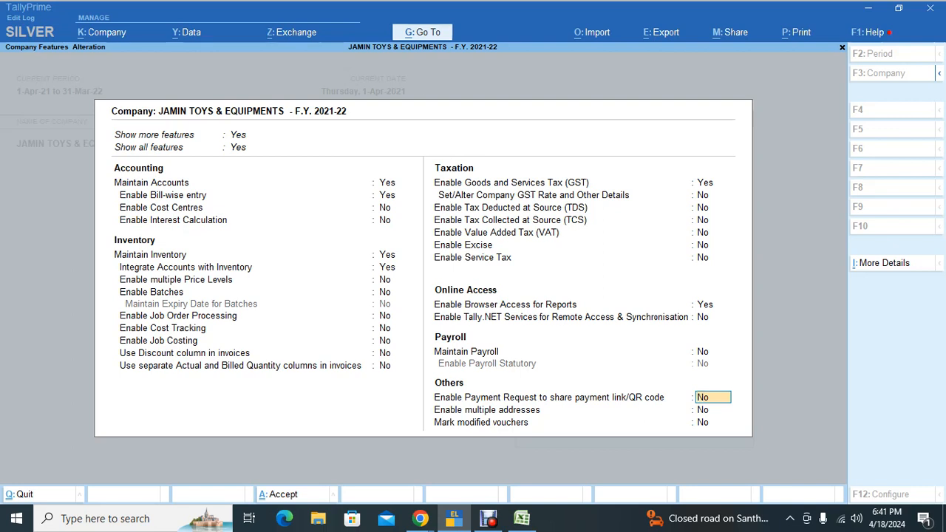
text(yes)
key(Return)
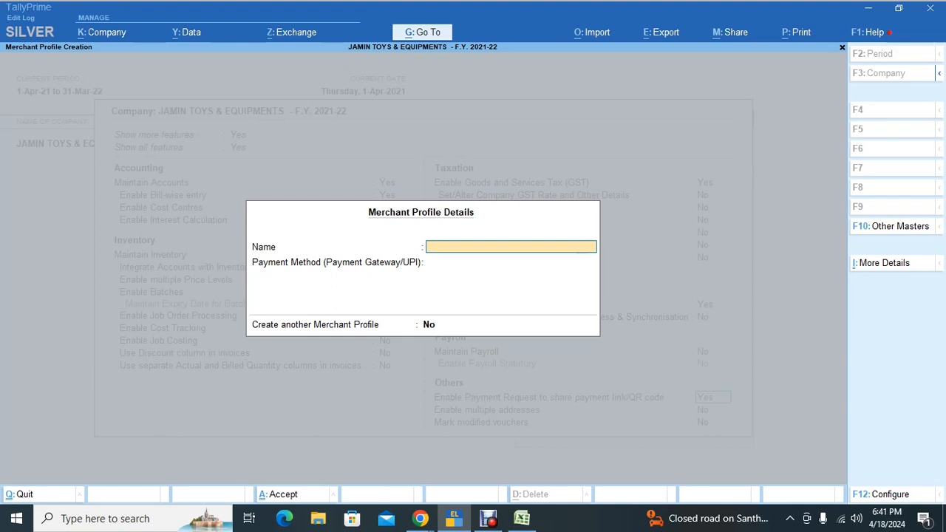
Step: Name the merchant profile "Jamin Toys" and choose UPI as its payment method
text(Jamin Toys)
key(Return)
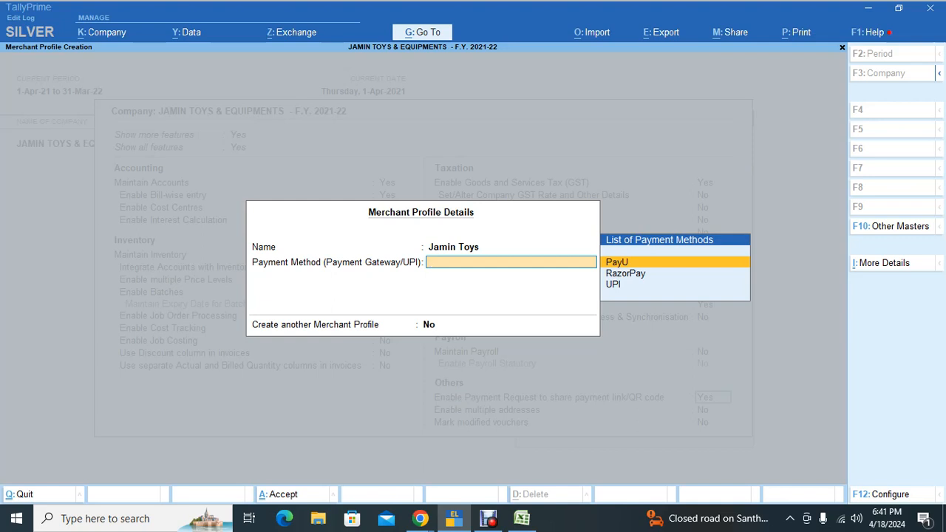
key(Down)
key(Down)
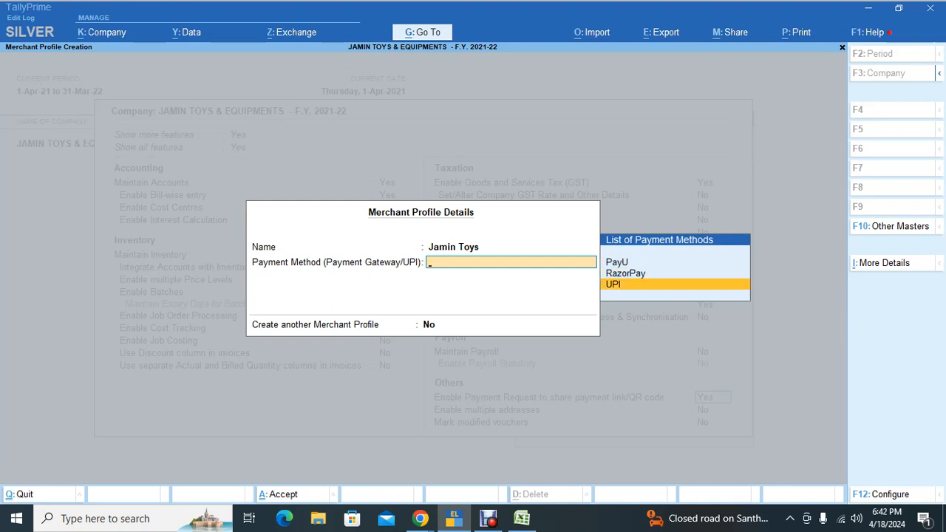
key(Return)
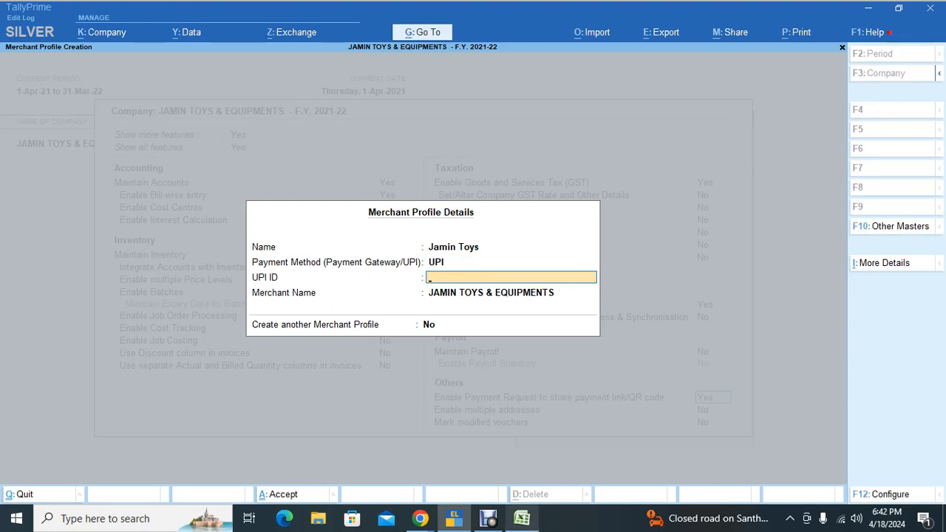
Step: Copy the UPI ID from cell C4 in Excel and paste it into the merchant profile's UPI ID field in TallyPrime
mouse_move(522, 519)
click(522, 454)
click(384, 192)
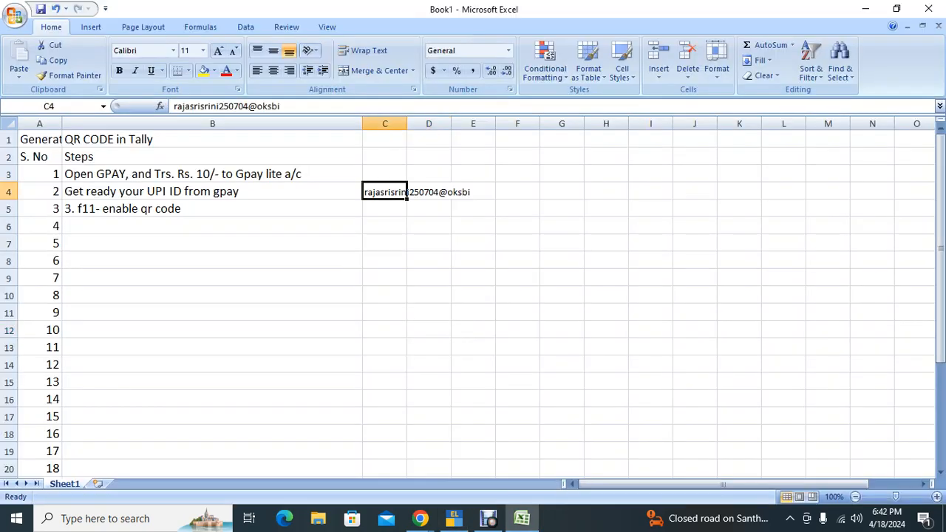
key(ctrl+c)
key(alt+Tab)
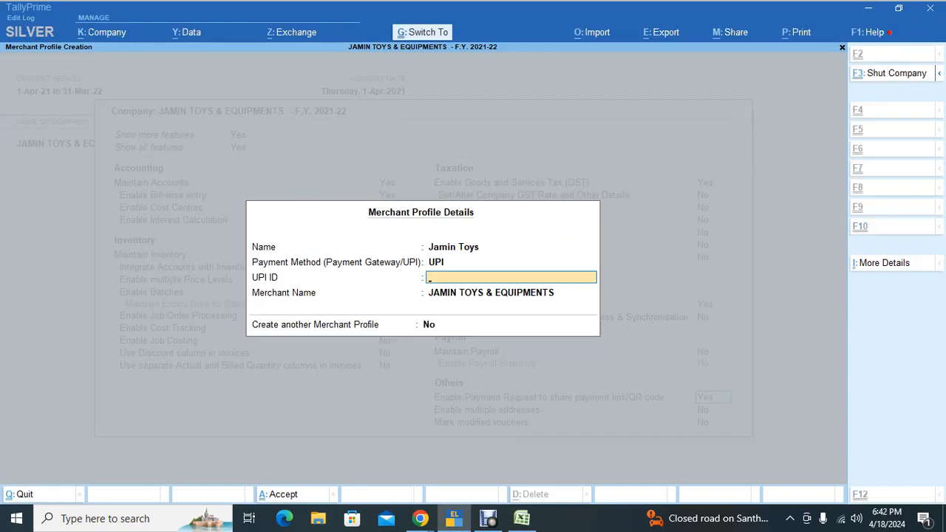
key(ctrl+alt+v)
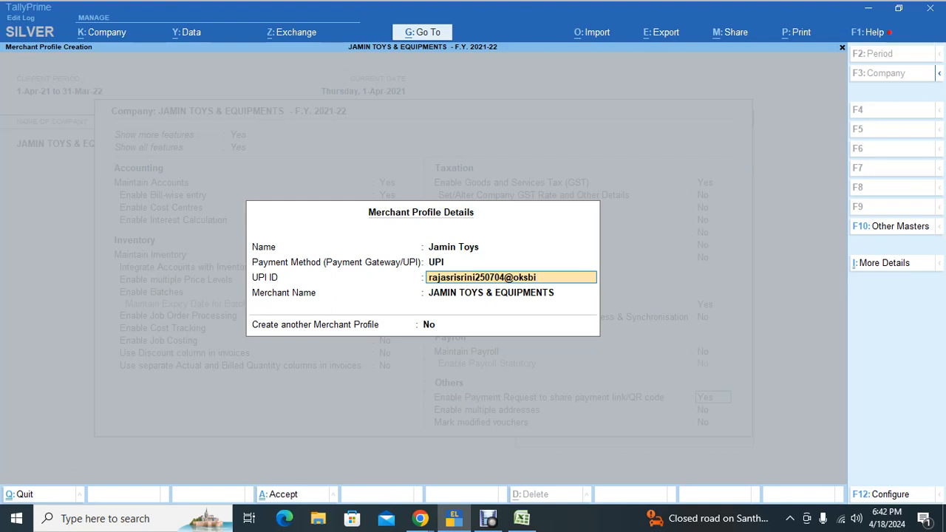
key(Return)
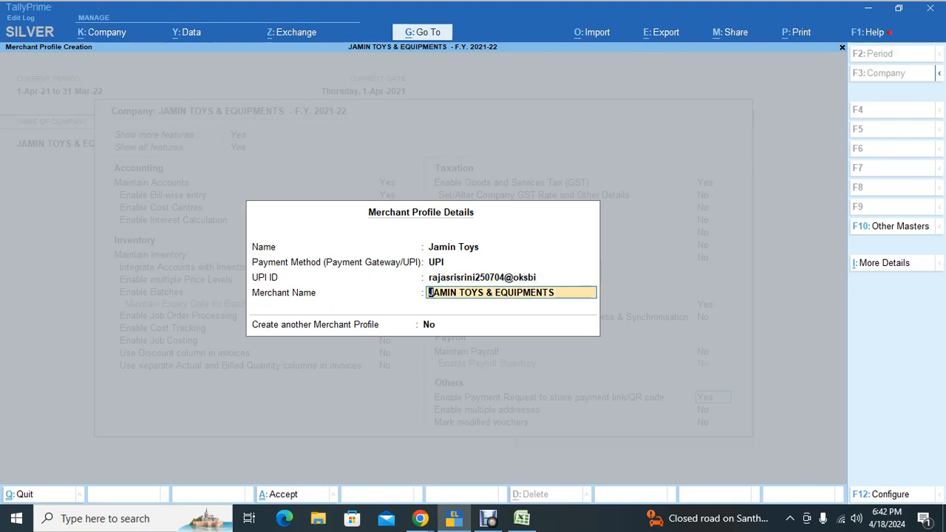
Step: In the merchant profile configuration, set Show option to save payment link/QR code while generating from reports to Yes
key(ctrl+a)
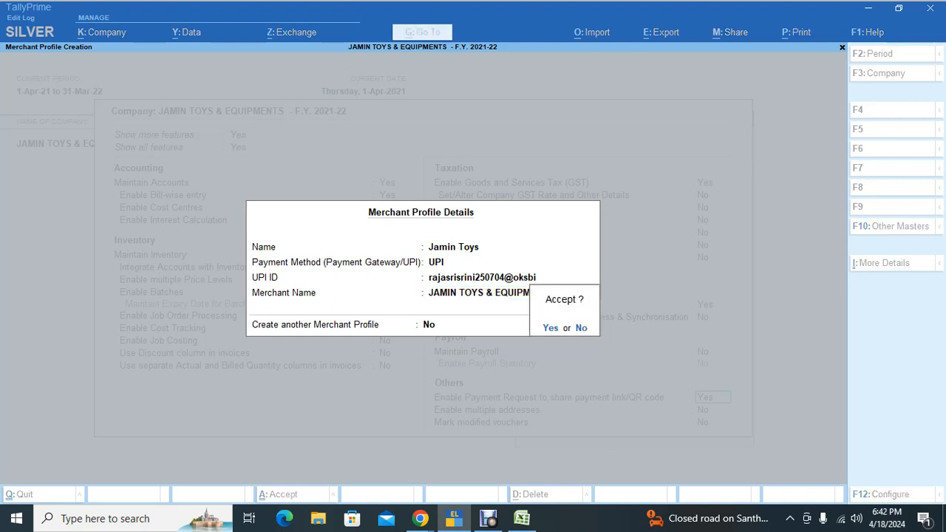
key(Escape)
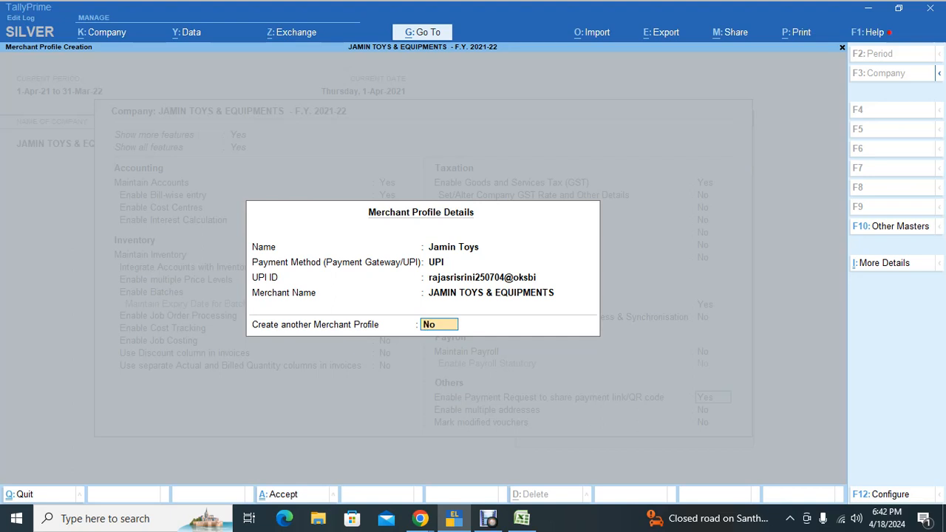
key(Return)
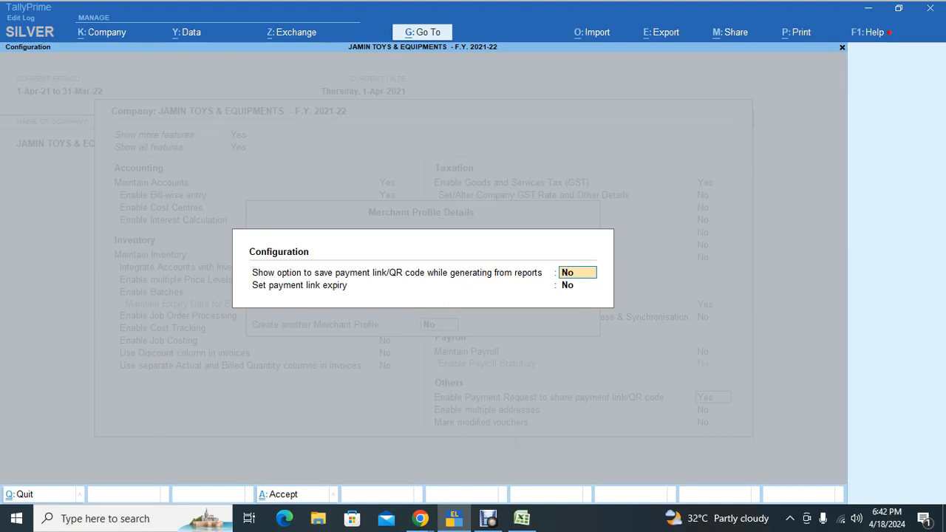
text(y)
key(Return)
Step: Switch to the Excel sheet and note step 4 in cell B6 as: F12- show option "yes"
key(alt+Tab)
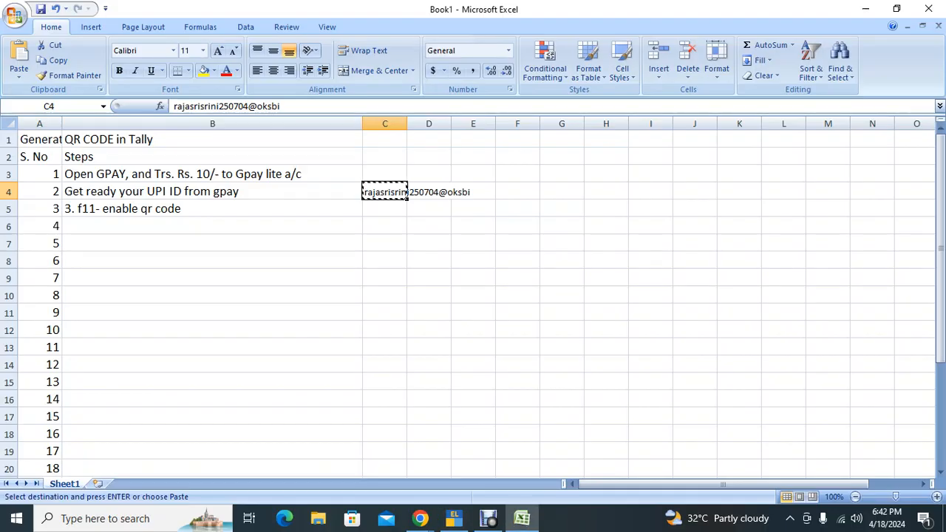
key(Left)
key(Down)
key(Down)
text(F12-)
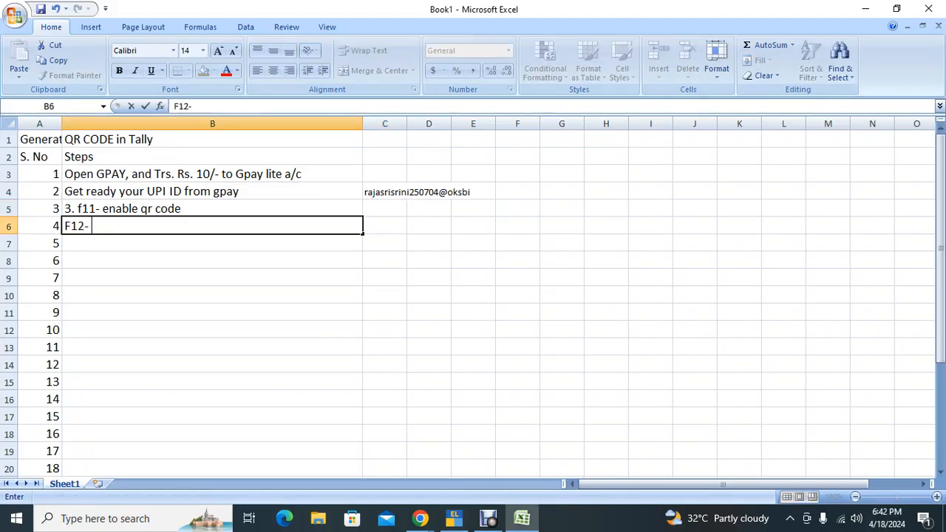
key(alt+Tab)
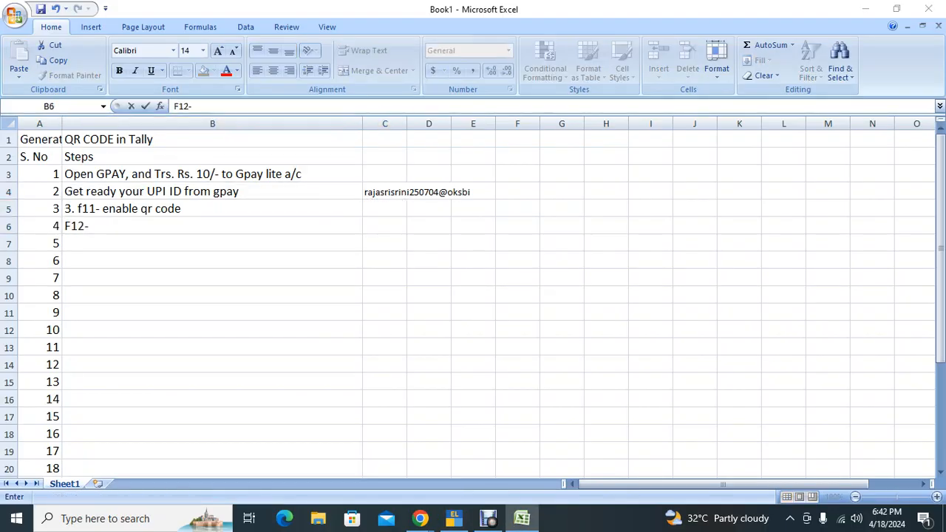
key(alt+Tab)
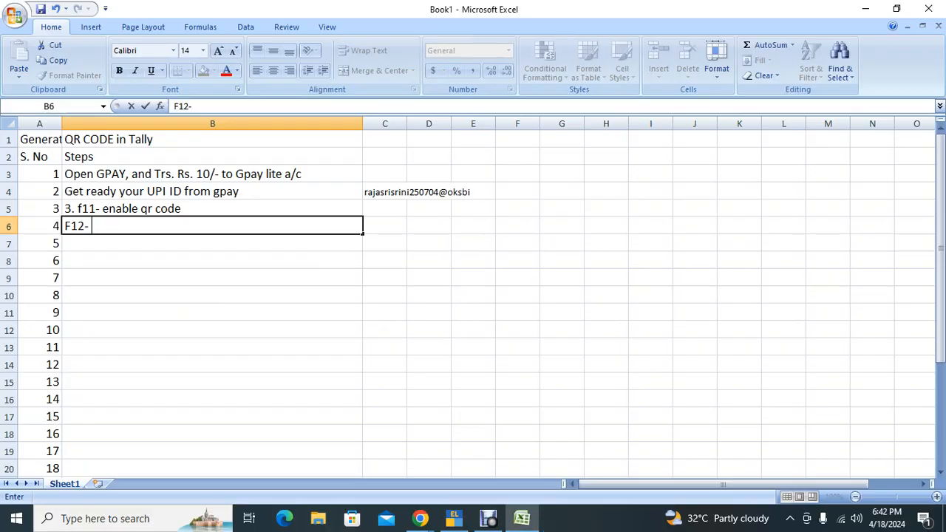
text(show op)
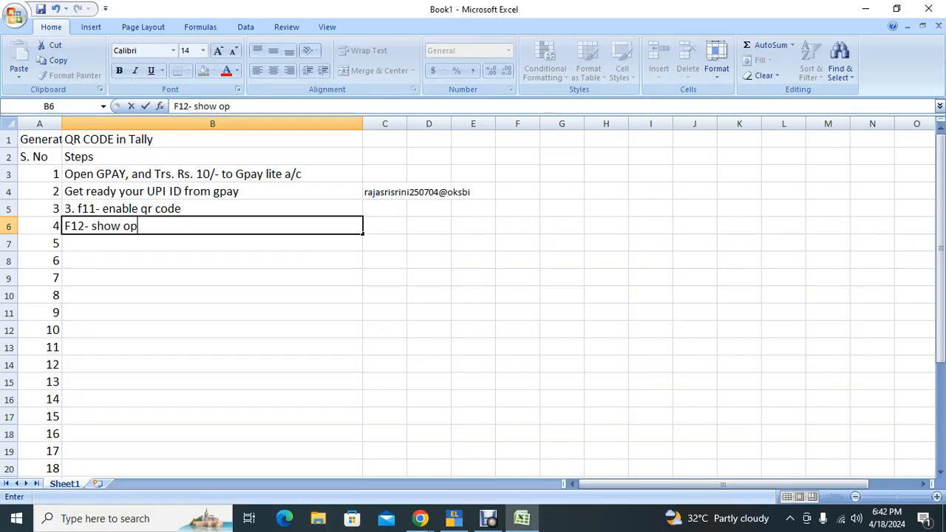
text(tion "yes")
key(Return)
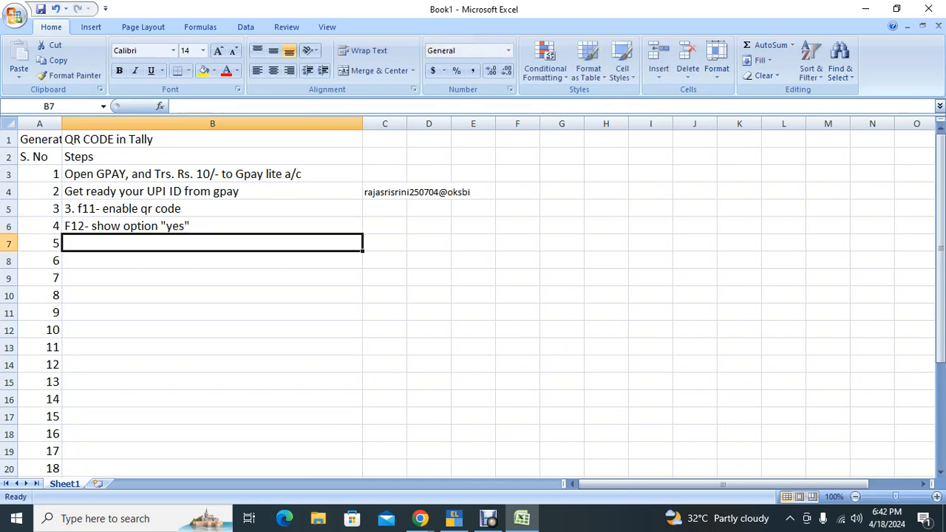
Step: Return to TallyPrime, save the merchant profile without creating another one, and accept the company features
key(alt+Tab)
key(alt+Tab)
key(alt+Tab)
key(alt+Tab)
key(alt+Tab)
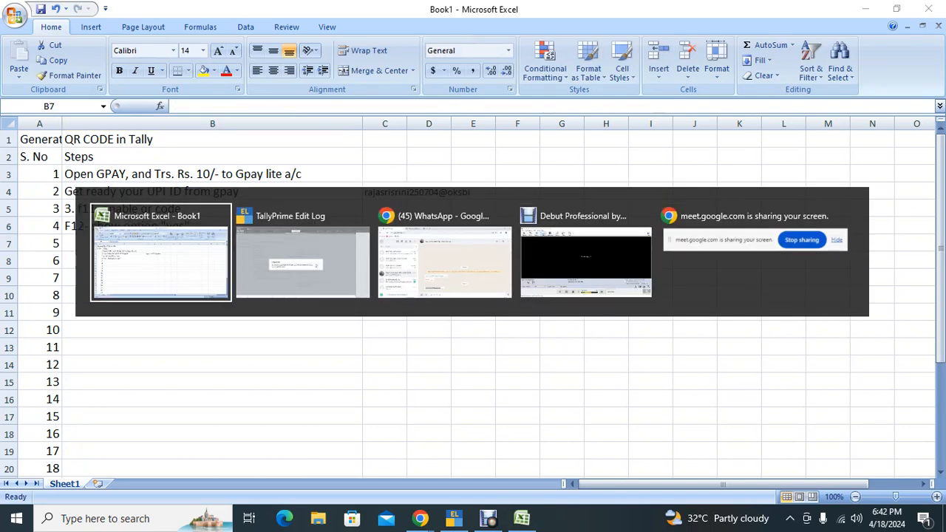
key(alt+Tab)
key(Return)
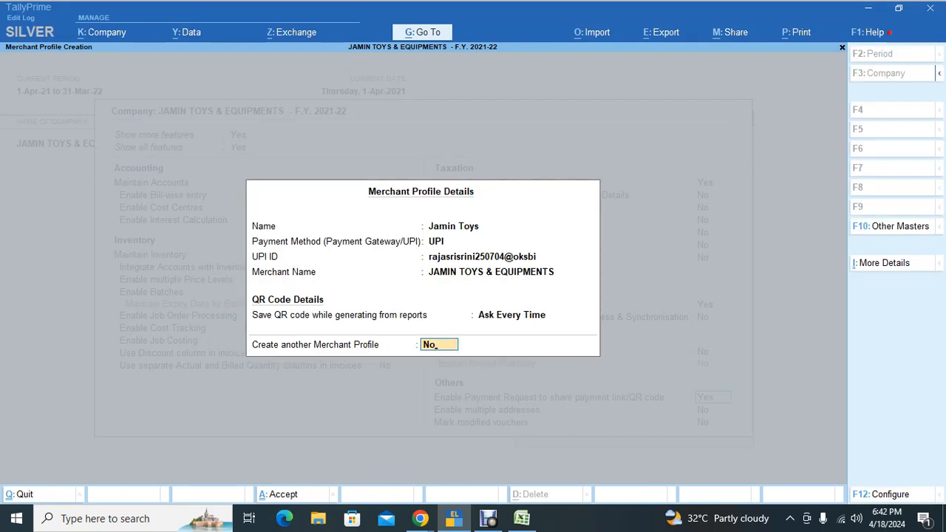
key(Return)
key(Return)
key(Return)
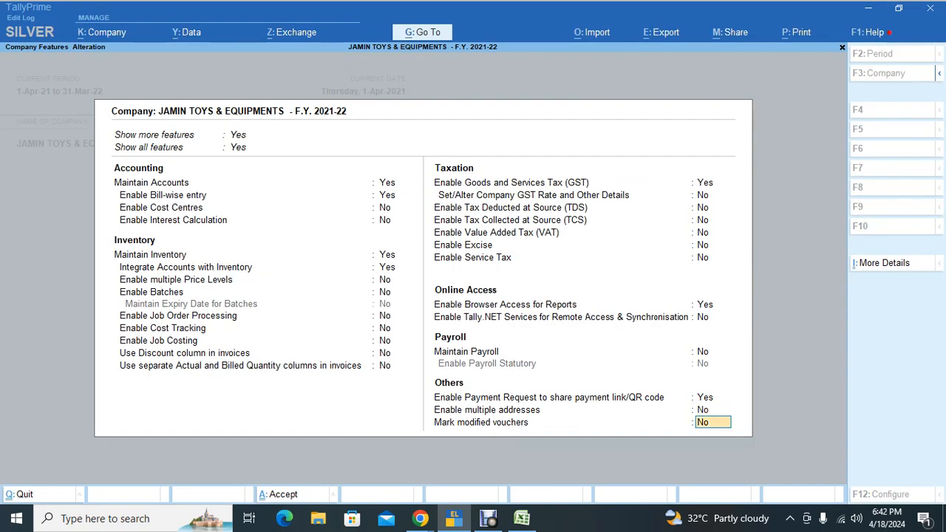
key(Return)
key(Return)
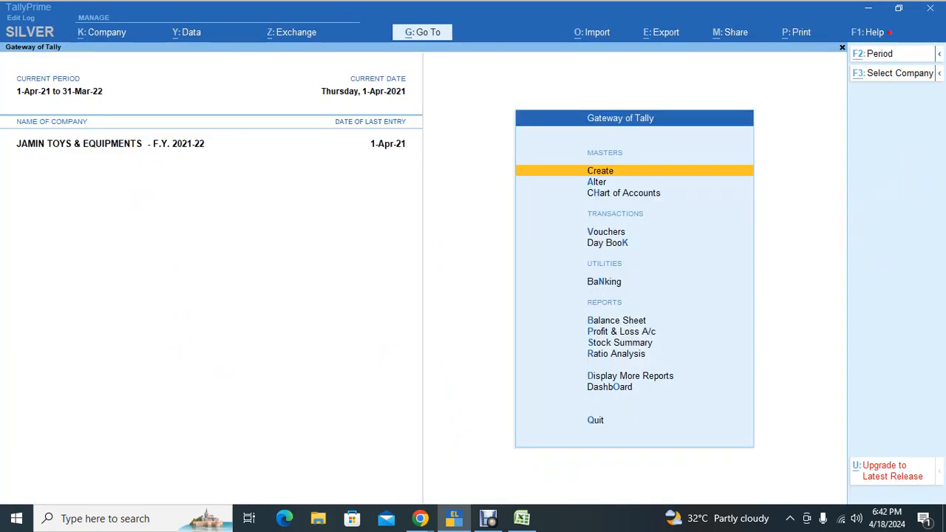
Step: Switch to Excel and start the step 5 note in cell B7 with "GOT>Alter> Voucher type>"
key(alt+Tab)
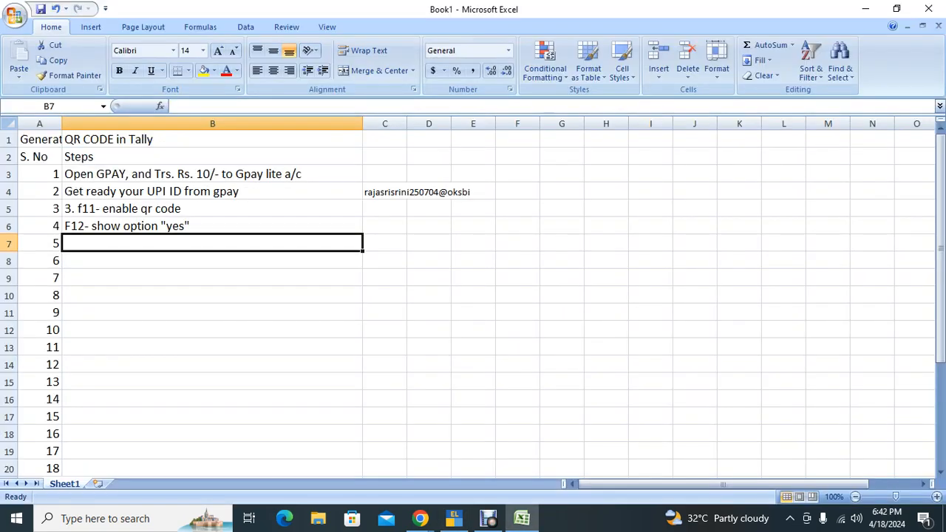
text(Alt)
key(Escape)
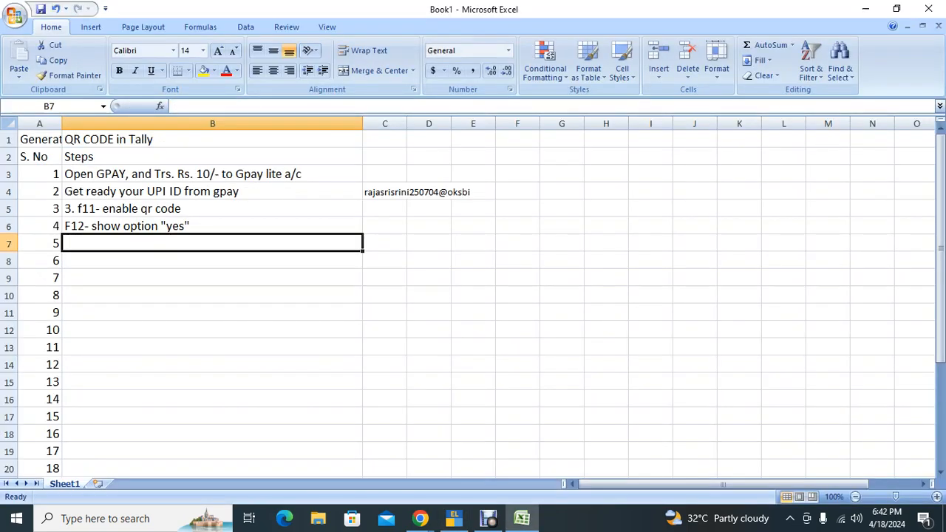
text(GOT>Alter )
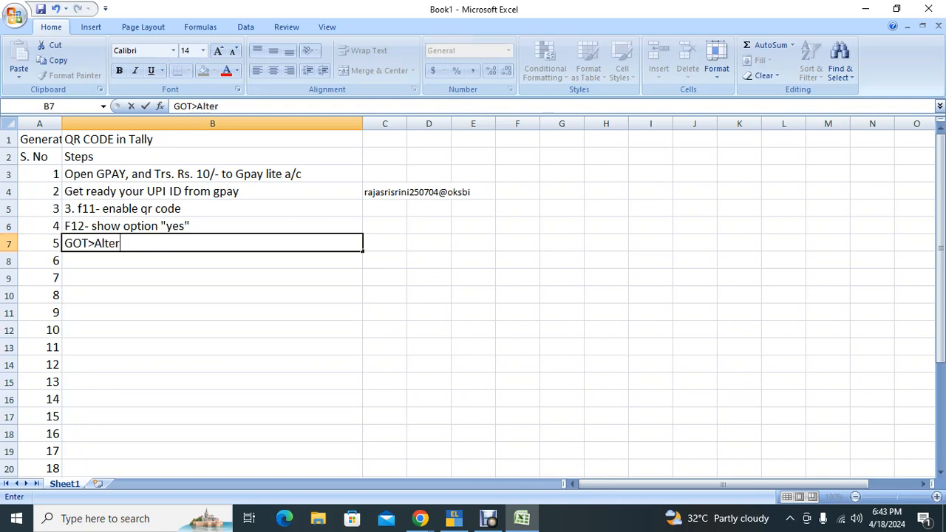
text(> Voucher )
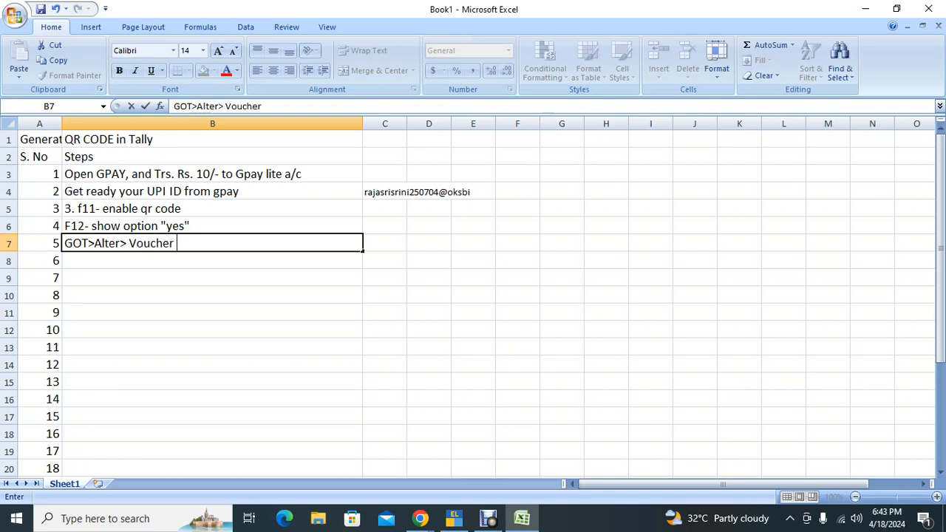
text(type>)
Step: Switch to TallyPrime and bring up the list of voucher types for master alteration
key(alt+Tab)
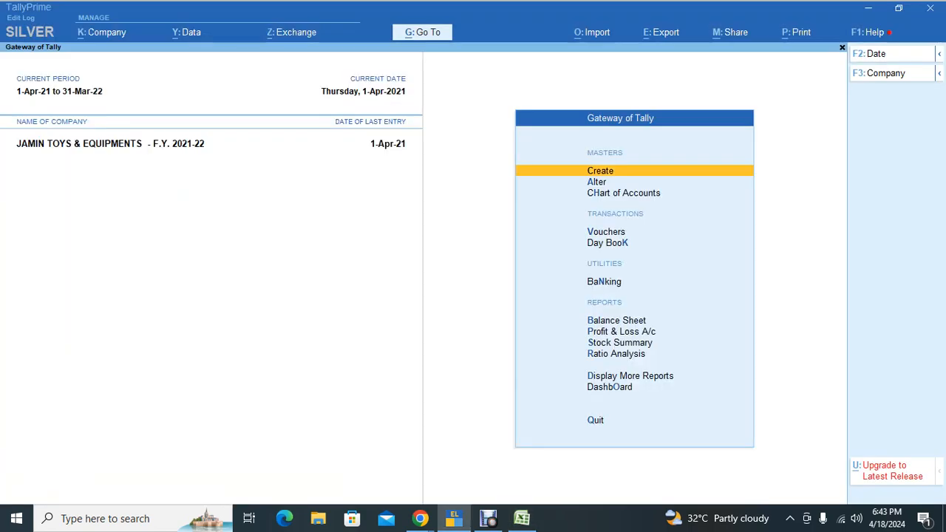
key(Down)
key(Return)
key(Down)
key(Down)
key(Down)
key(Down)
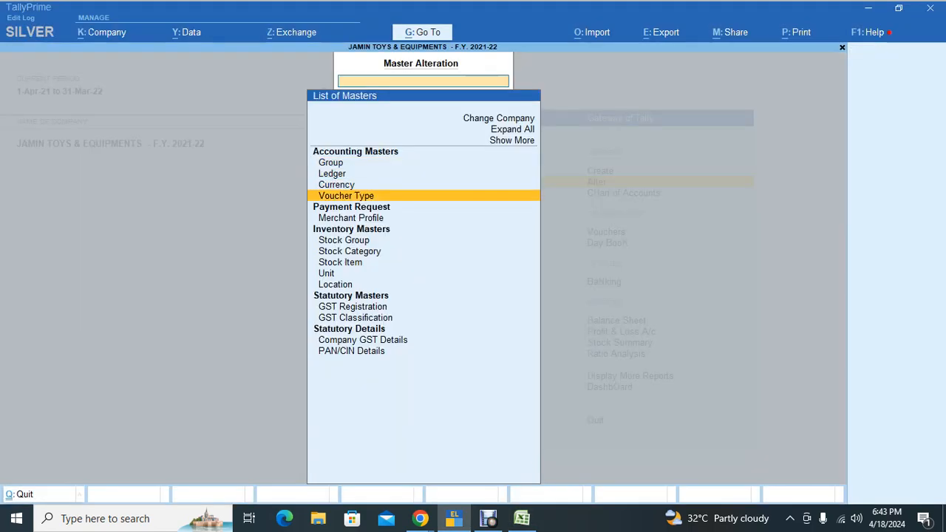
key(Up)
key(Return)
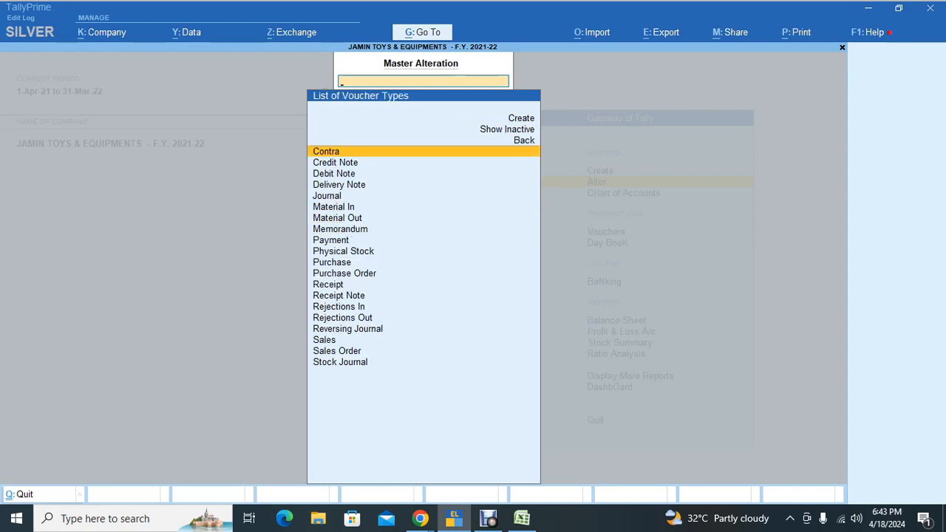
Step: Switch to Excel and extend the note in cell B7 with "Select Sales>"
key(alt+Tab)
text(Sa)
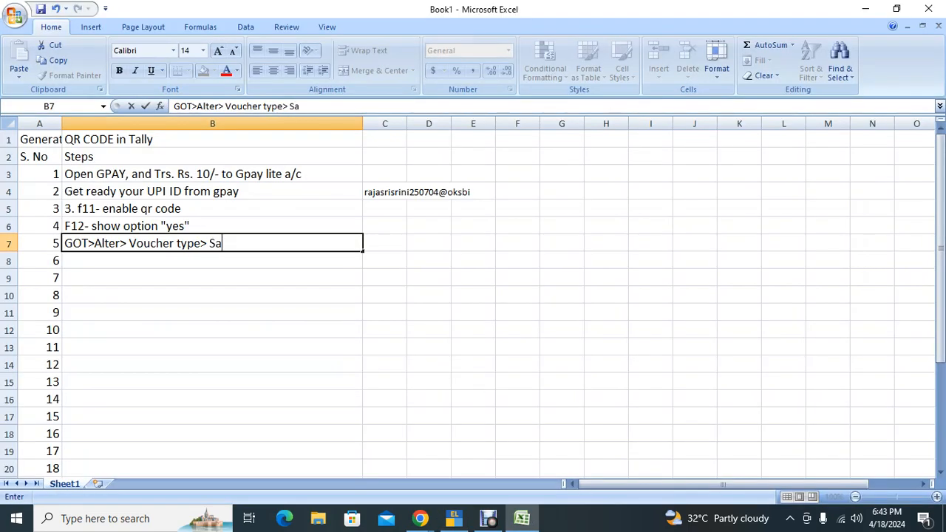
key(BackSpace)
text(elect Sales>)
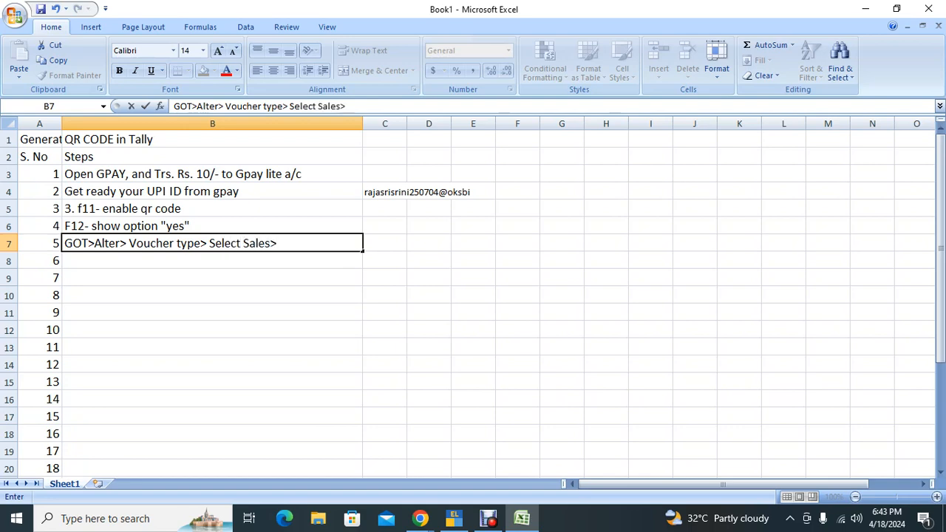
Step: Open the Sales voucher type in TallyPrime and set Generate payment link/QR code after saving voucher to Yes
key(alt+Tab)
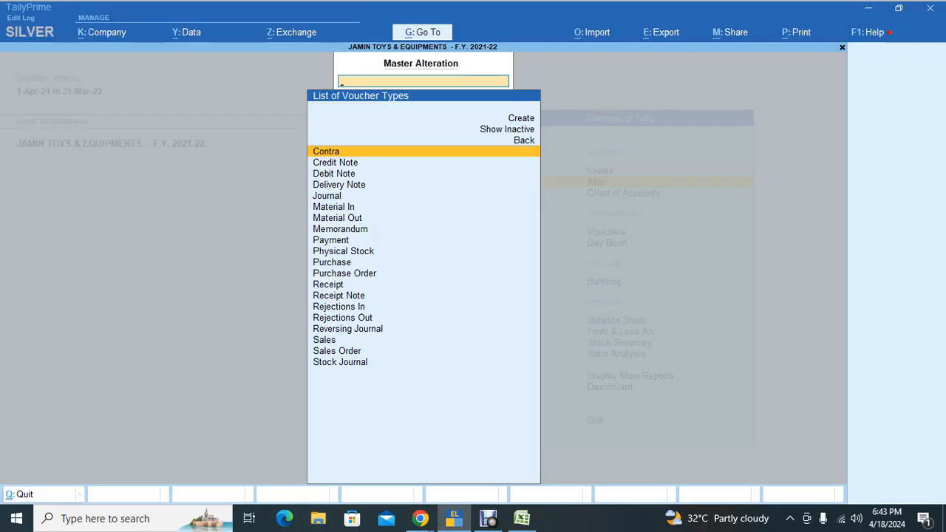
text(Sale)
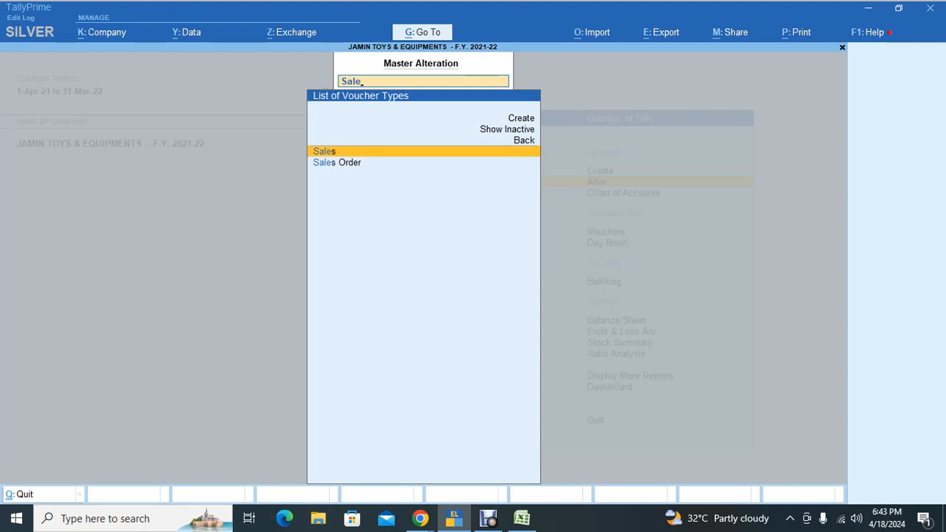
key(Return)
key(Return)
key(Return)
key(Return)
key(Return)
key(Return)
key(Return)
key(Return)
key(Return)
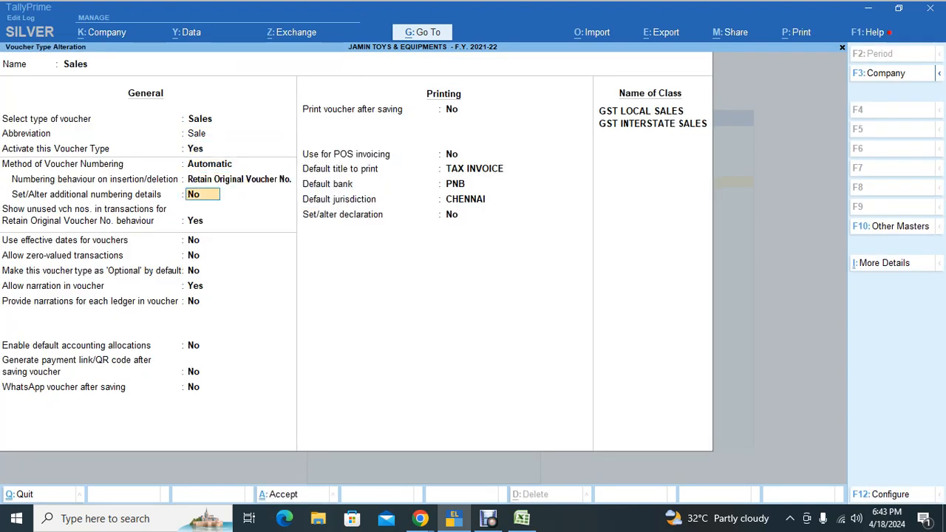
key(Return)
key(Return)
key(Return)
key(Return)
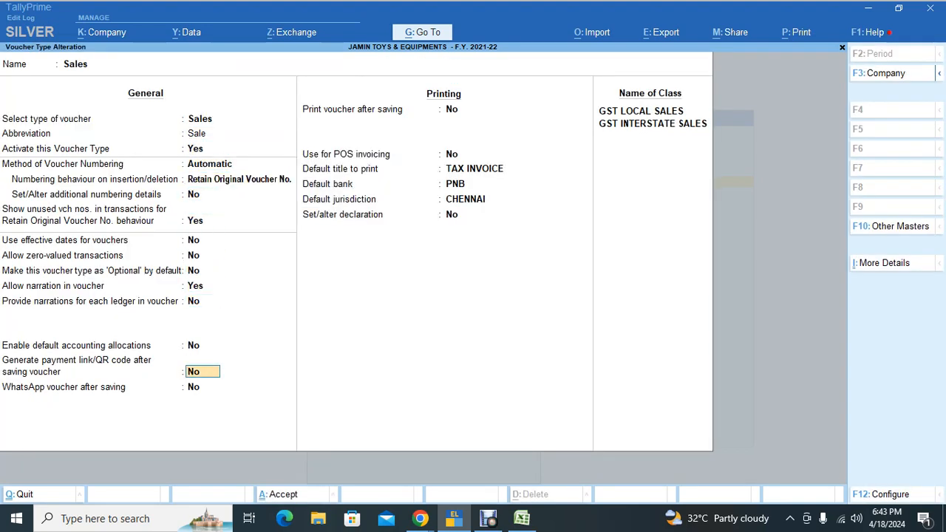
text(y)
key(Return)
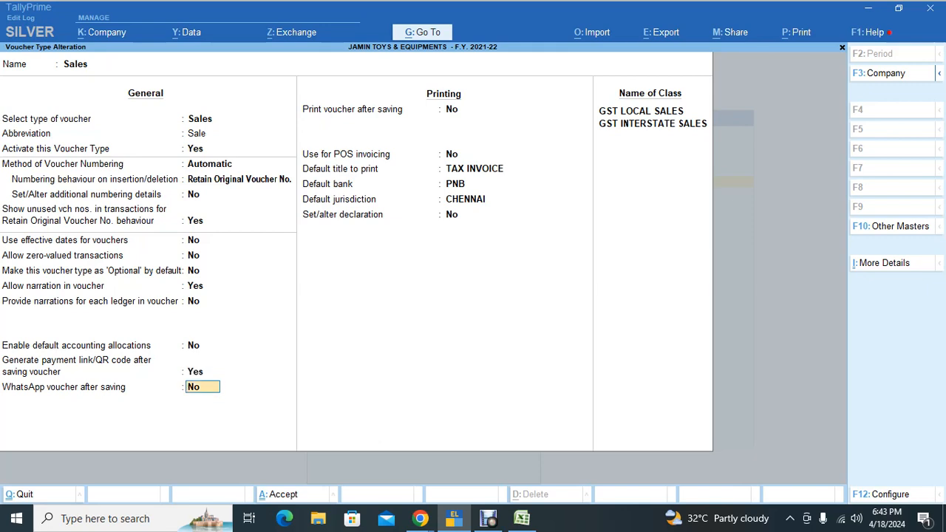
Step: Switch to Excel and complete the note in cell B7 with "Enable Generate qr code option"
key(alt+Tab)
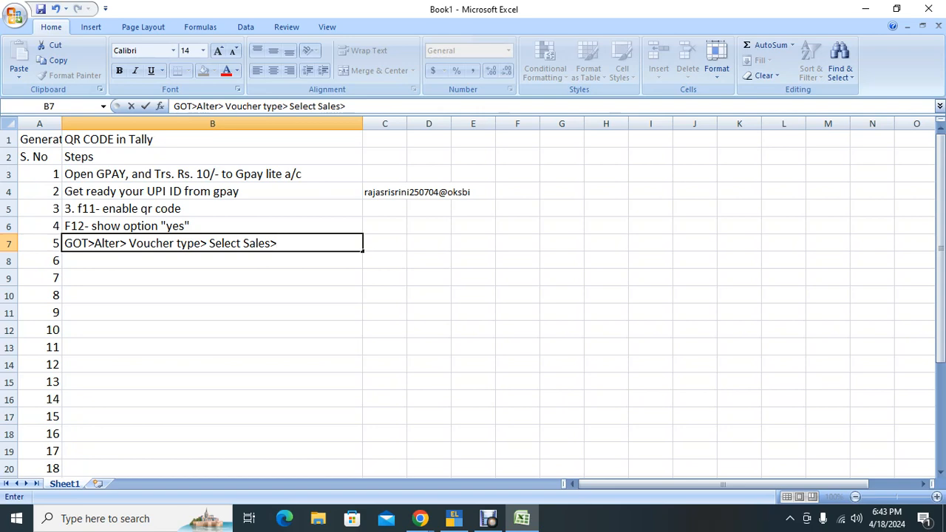
text(Enable G)
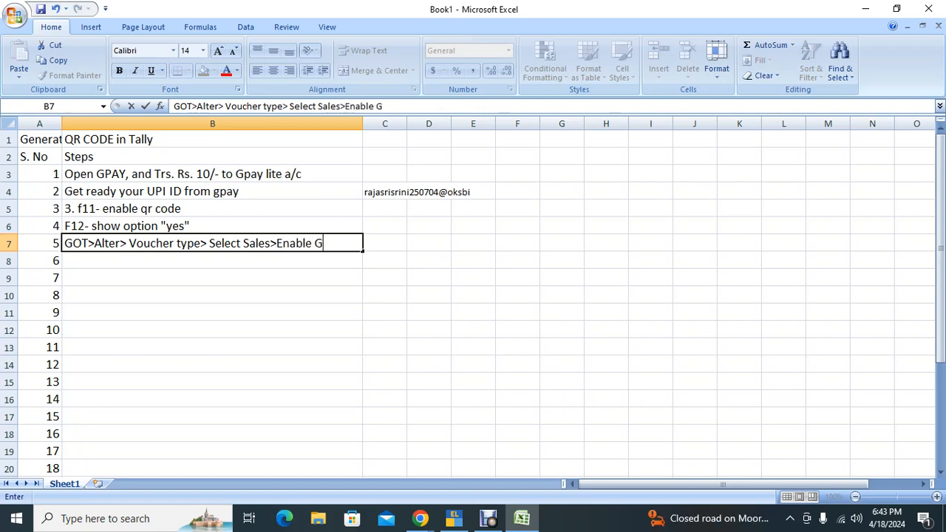
text(enerate)
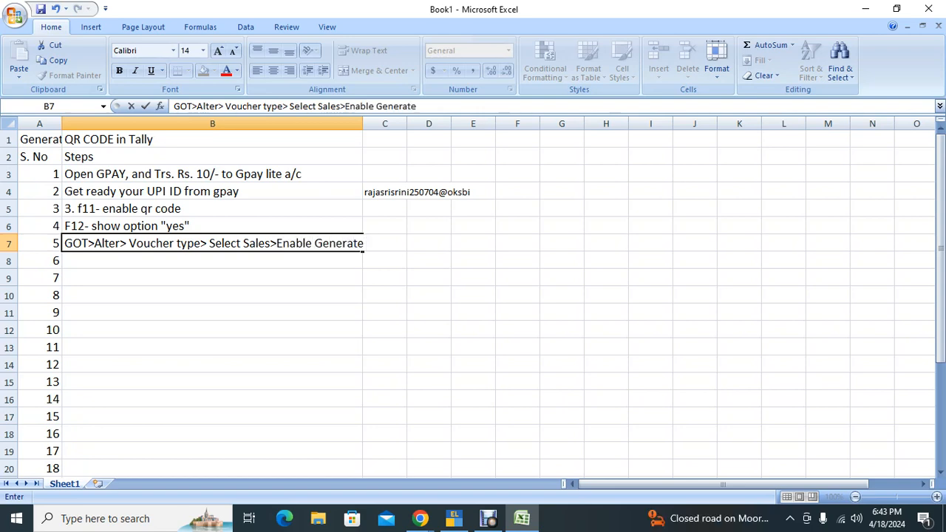
text( qr code a)
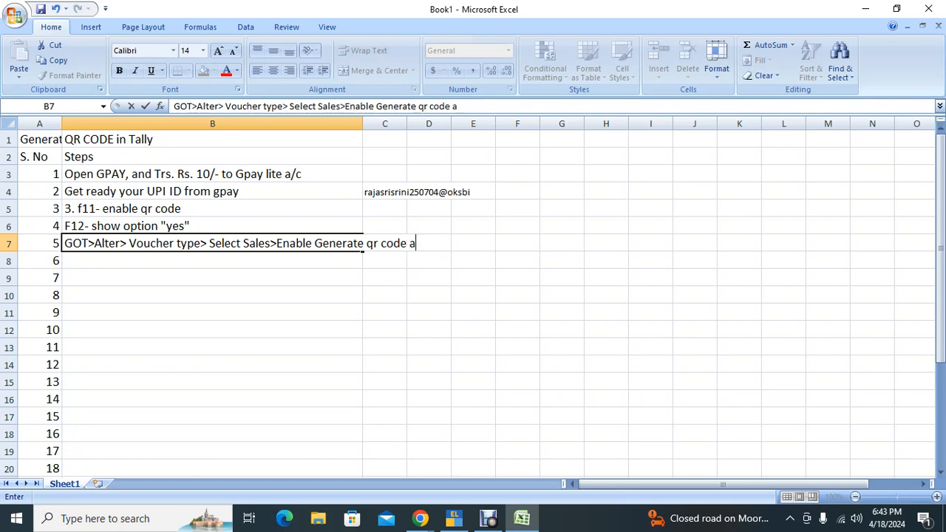
key(BackSpace)
text(option)
key(Return)
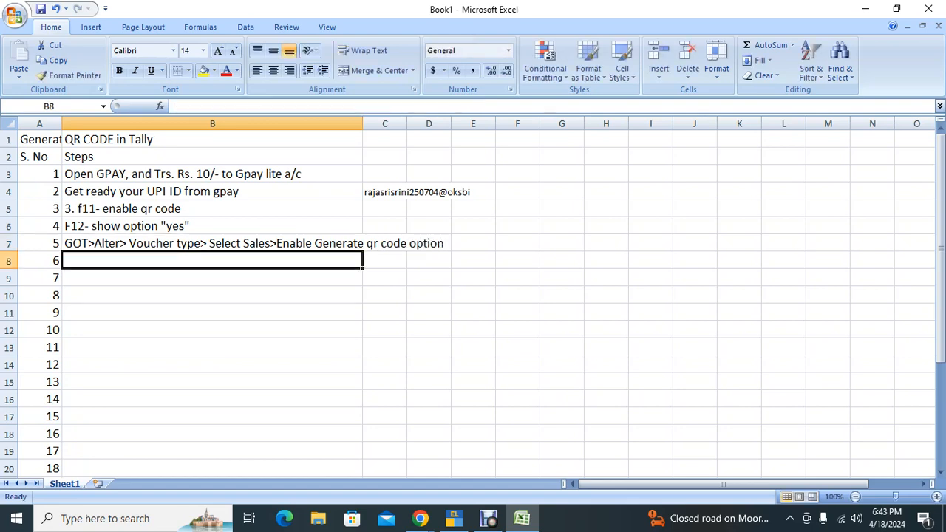
Step: Return to TallyPrime, save the altered Sales voucher type, and go back to the Gateway of Tally
key(alt+Tab)
key(Return)
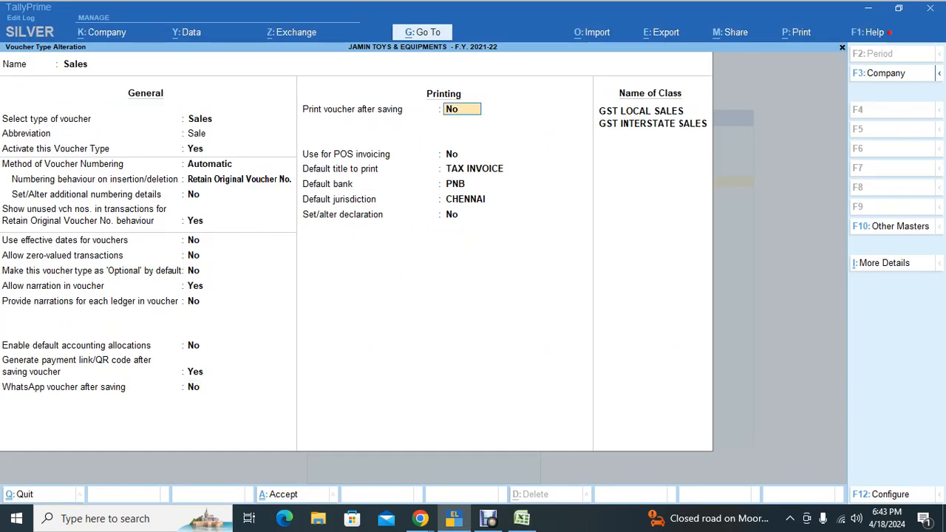
key(Return)
key(Return)
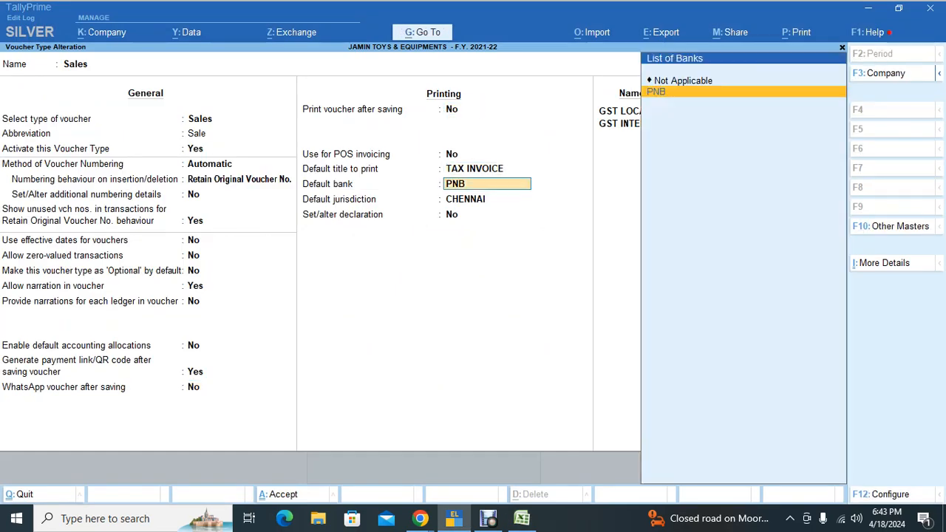
key(ctrl+a)
key(Escape)
key(Escape)
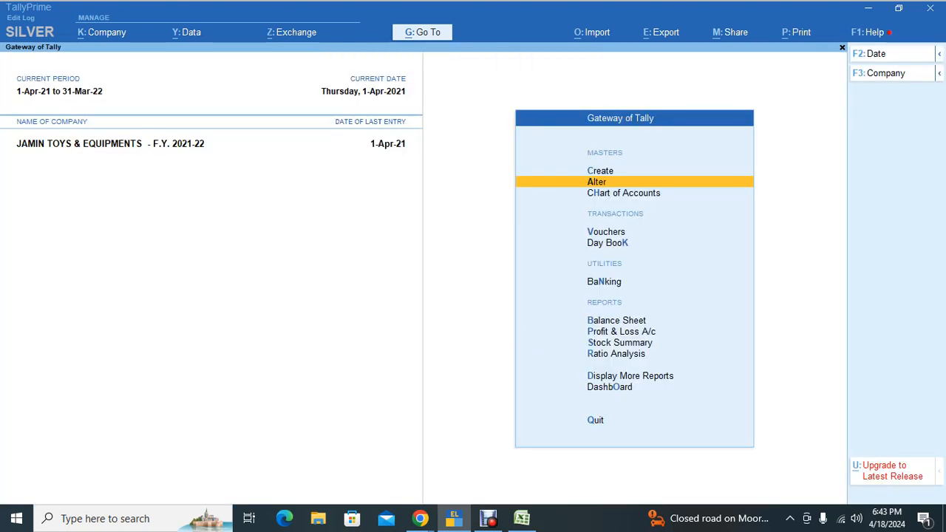
Step: Open a new sales voucher in TallyPrime, and switch to Excel to enter "Create a sales bill" in cell B8
key(v)
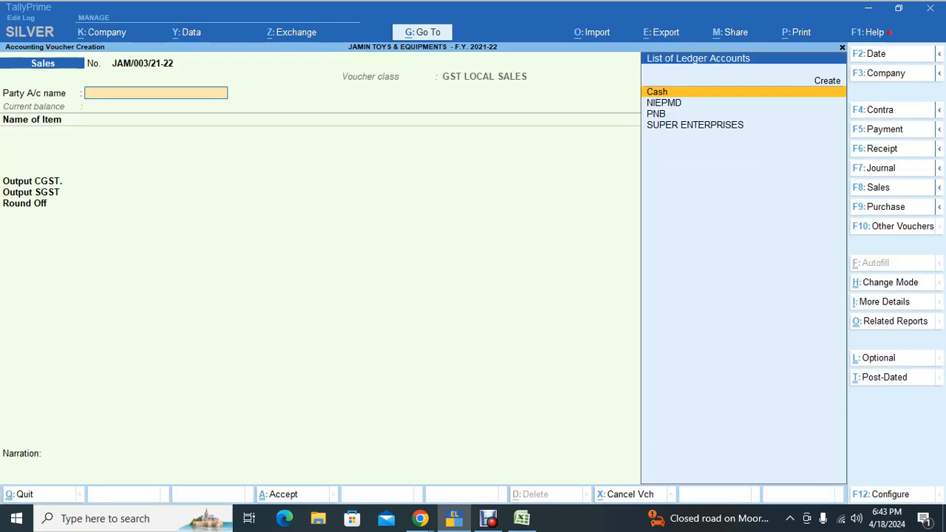
key(Down)
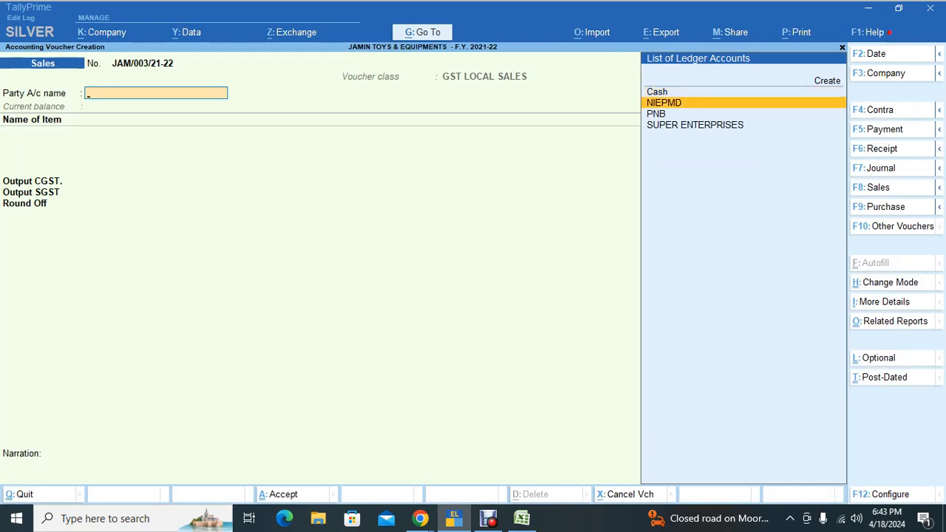
key(alt+Tab)
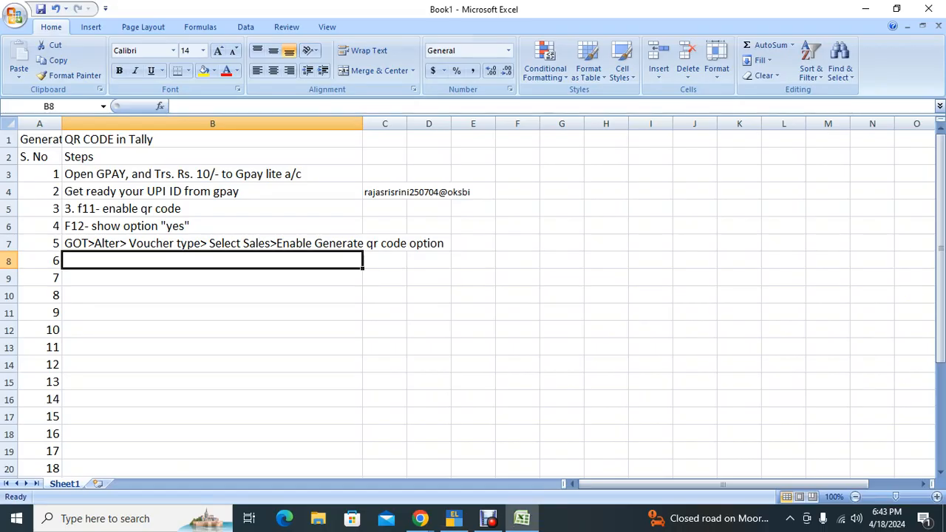
text(Create a)
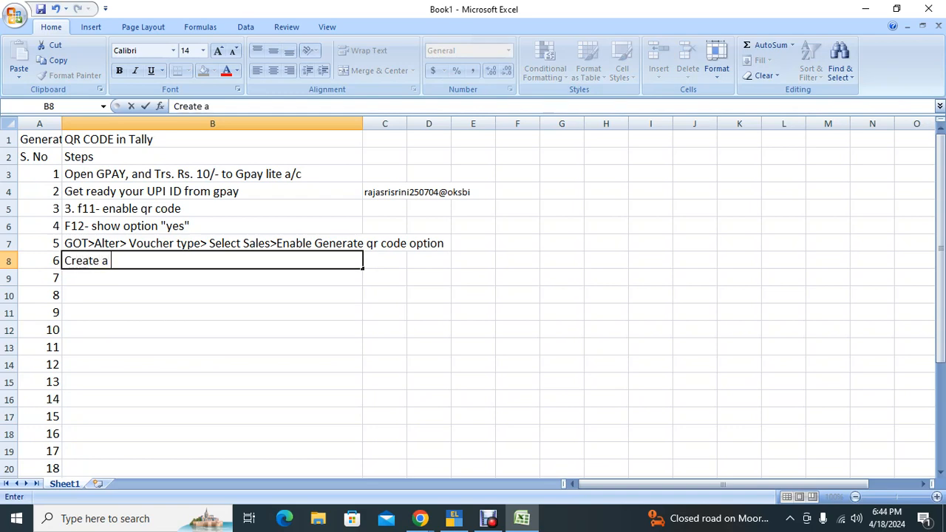
text(sales bill)
key(Return)
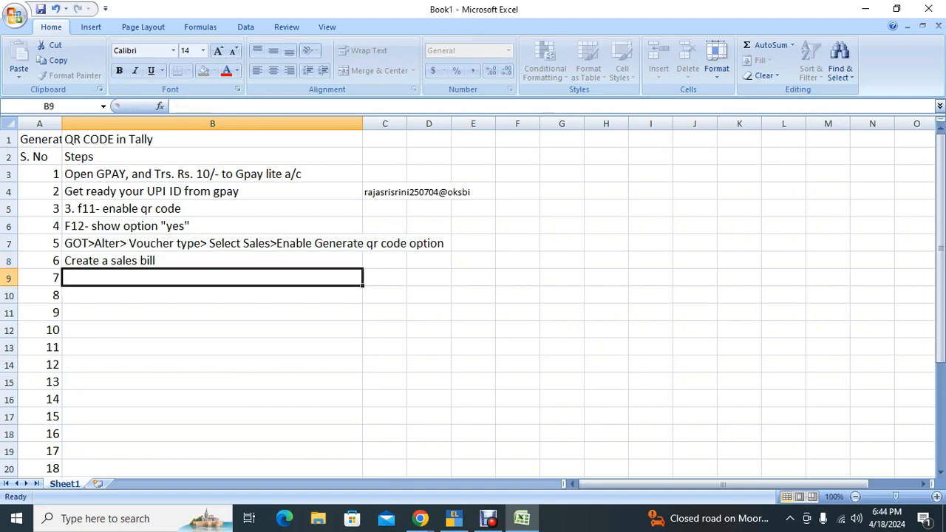
key(Up)
Step: Return to TallyPrime, set NIEPMD as the sales voucher's party account, and accept its default party details
key(alt+Tab)
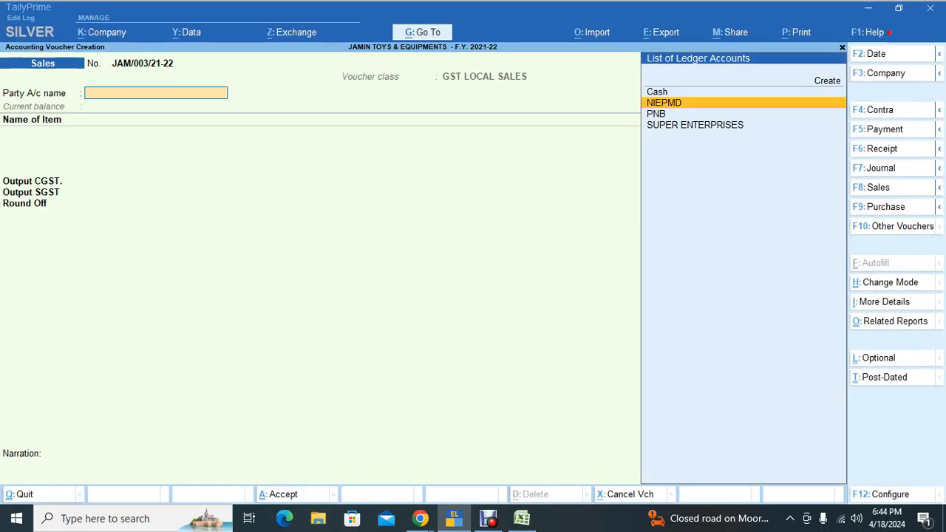
key(Return)
key(ctrl+a)
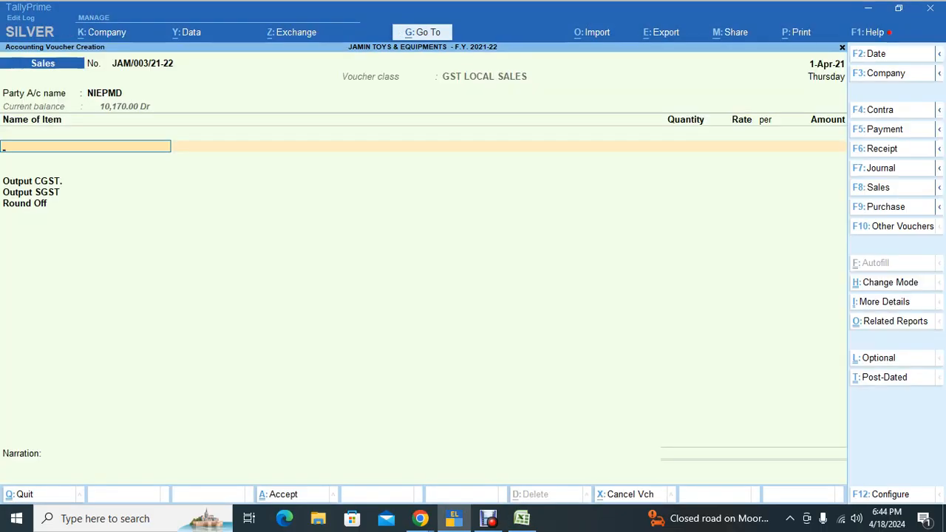
Step: Add the stock item LACING BOARD to the sales voucher with a quantity of 1 set
text(C)
key(Down)
key(Down)
key(Down)
key(Down)
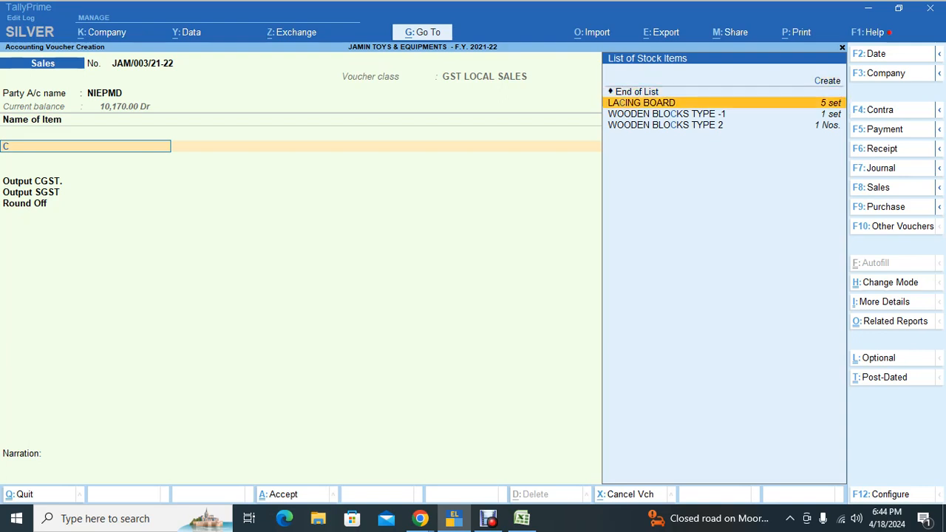
key(Up)
key(Return)
text(1)
key(Return)
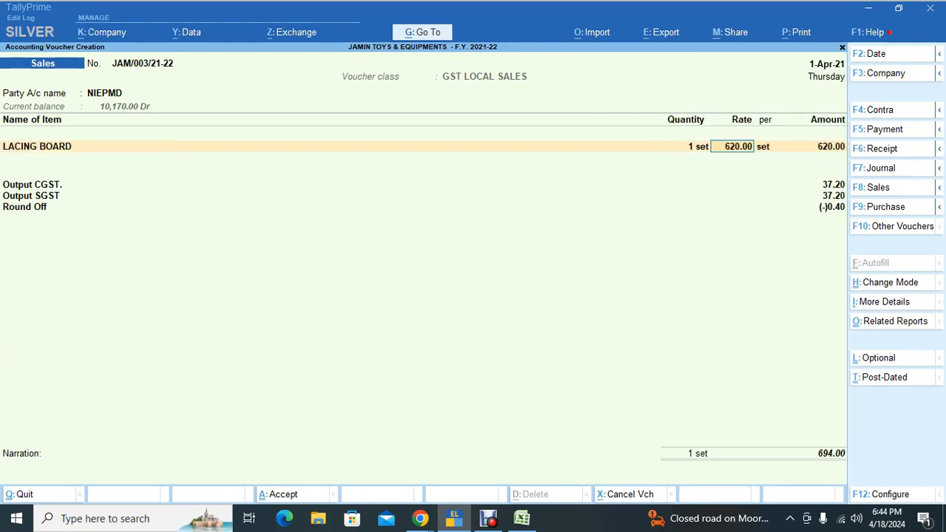
Step: Change the LACING BOARD line to a quantity of 10 sets and a rate of 1.00 per set
key(BackSpace)
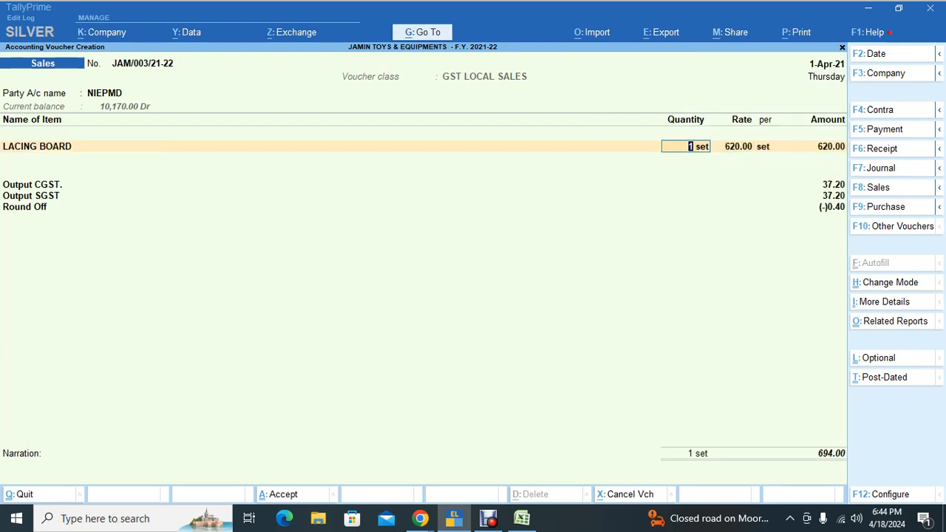
text(10)
key(Return)
key(Return)
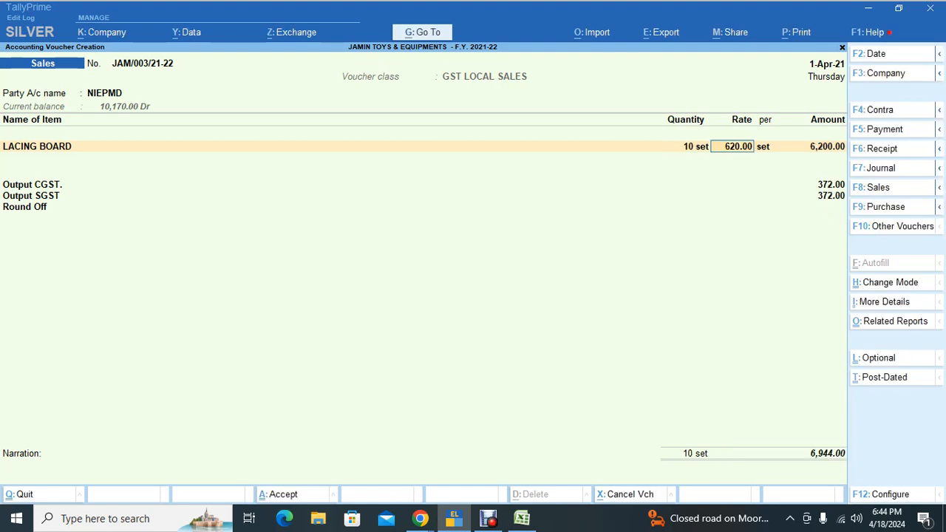
text(1)
key(Return)
key(Return)
key(Return)
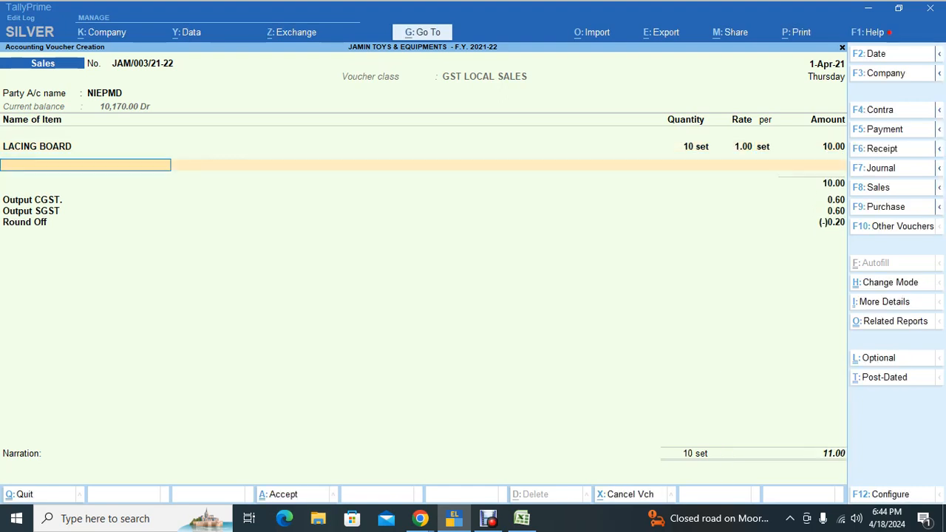
Step: End the item list, accept the New Ref bill-wise details for NIEPMD, and save the sales voucher
key(Return)
key(Return)
key(Return)
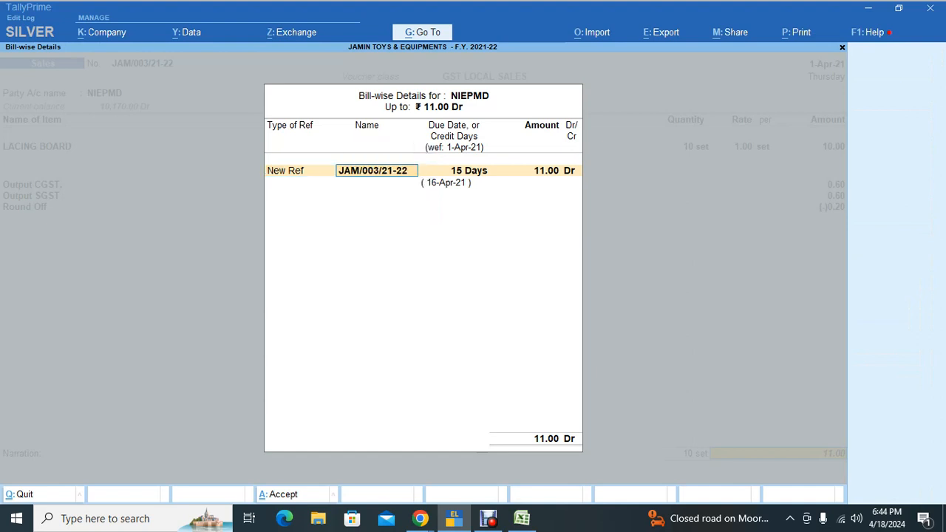
key(Return)
key(Return)
key(Return)
key(Return)
key(Return)
key(Return)
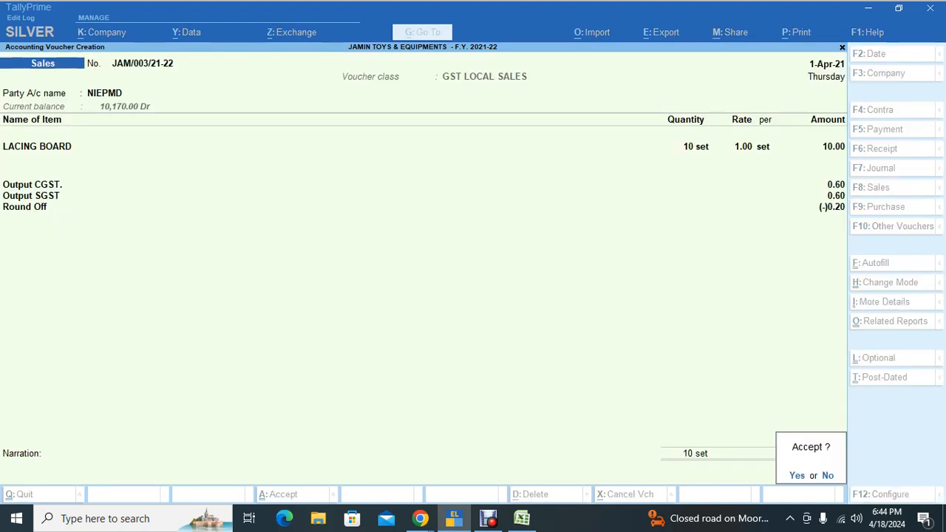
key(Return)
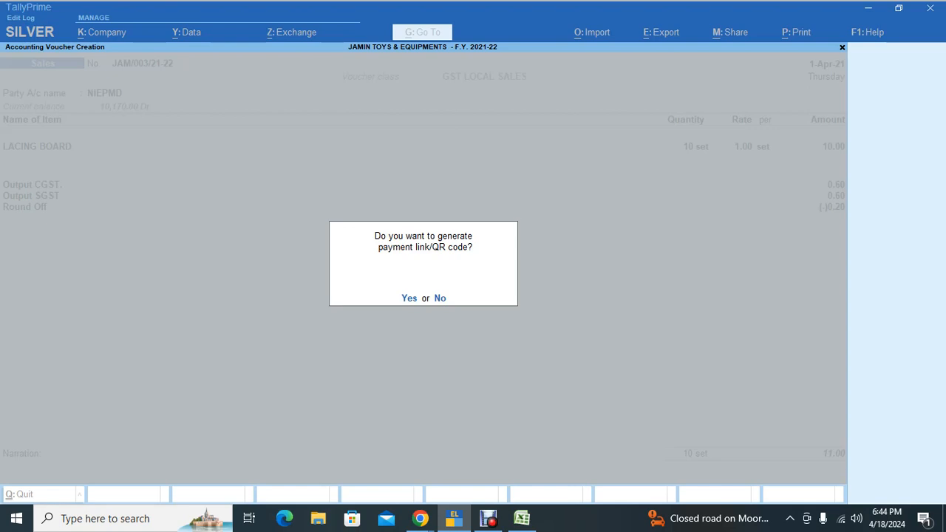
Step: Switch to Excel, select cell B9, and return to the payment QR code question in TallyPrime
key(alt+Tab)
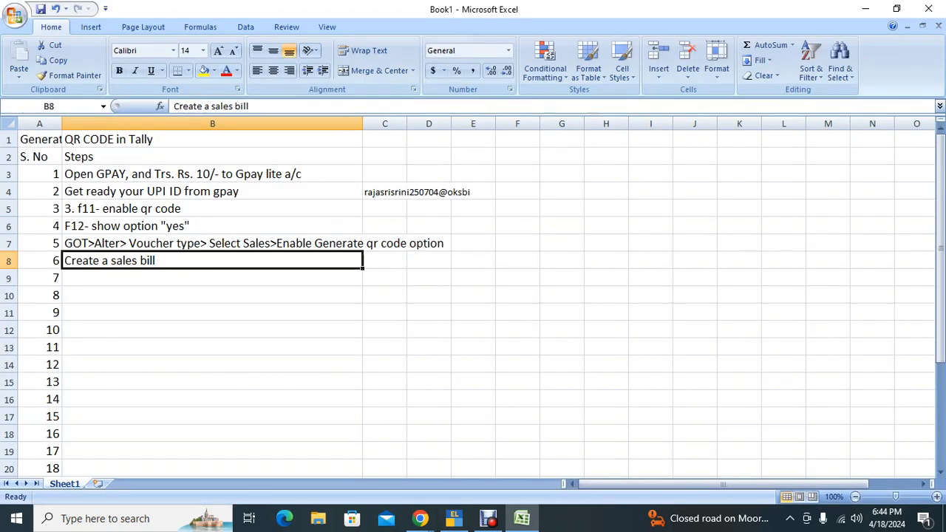
key(Down)
key(alt+Tab)
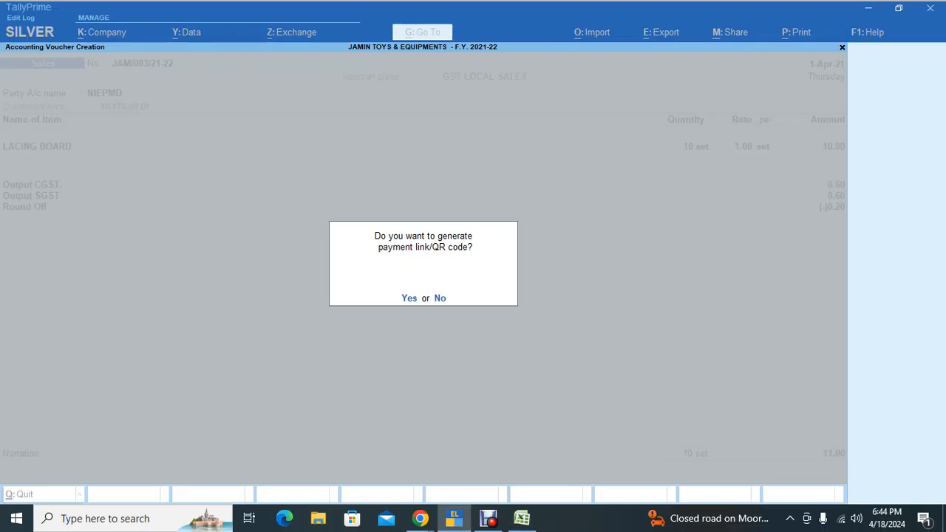
Step: Generate the payment QR code for NIEPMD for 11.00 with the Jamin Toys merchant profile, and dismiss the information message
key(y)
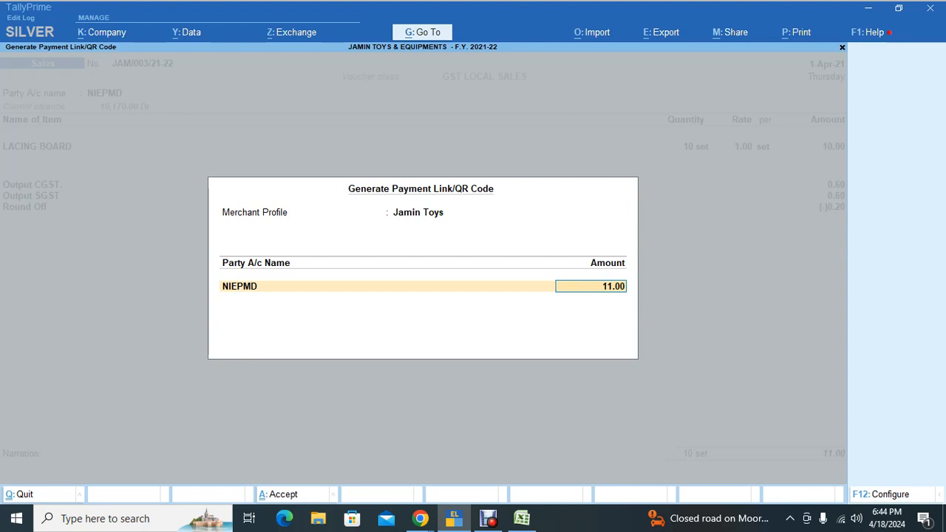
key(Return)
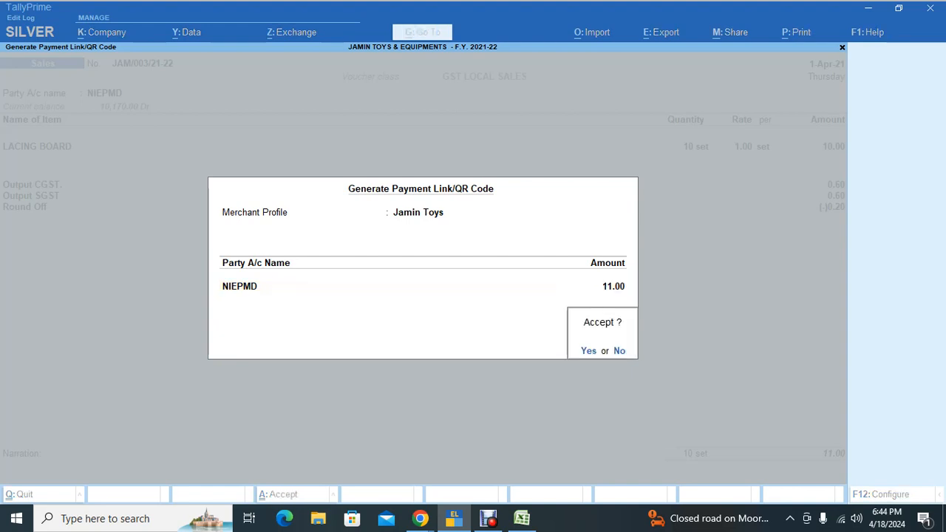
key(Return)
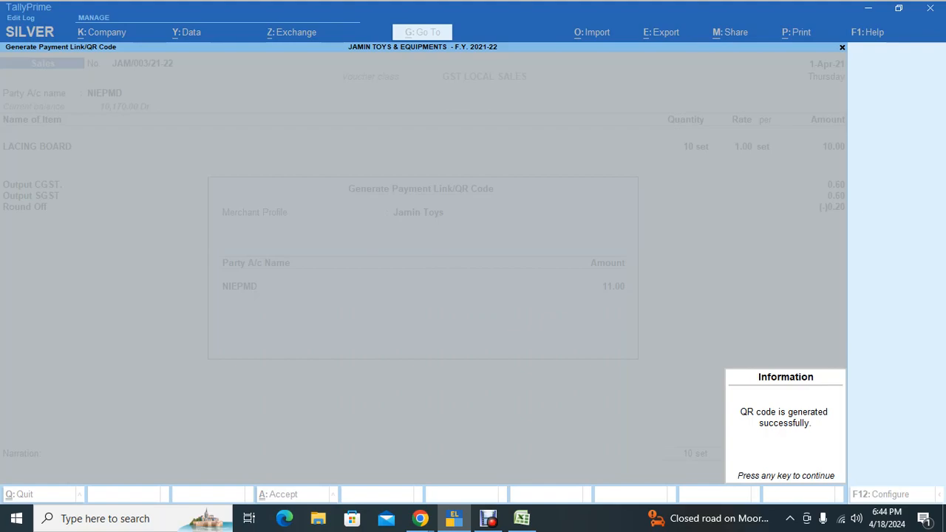
key(alt+Tab)
key(Tab)
key(alt+Tab)
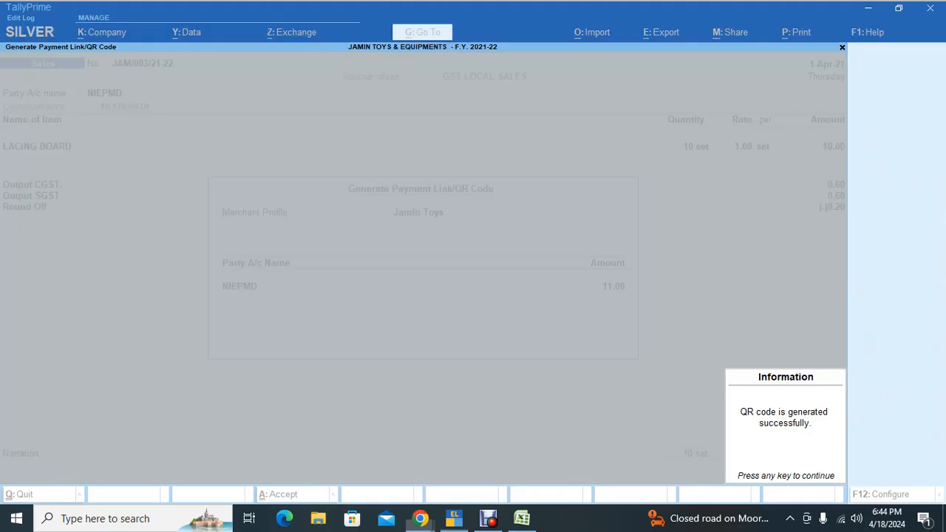
key(Return)
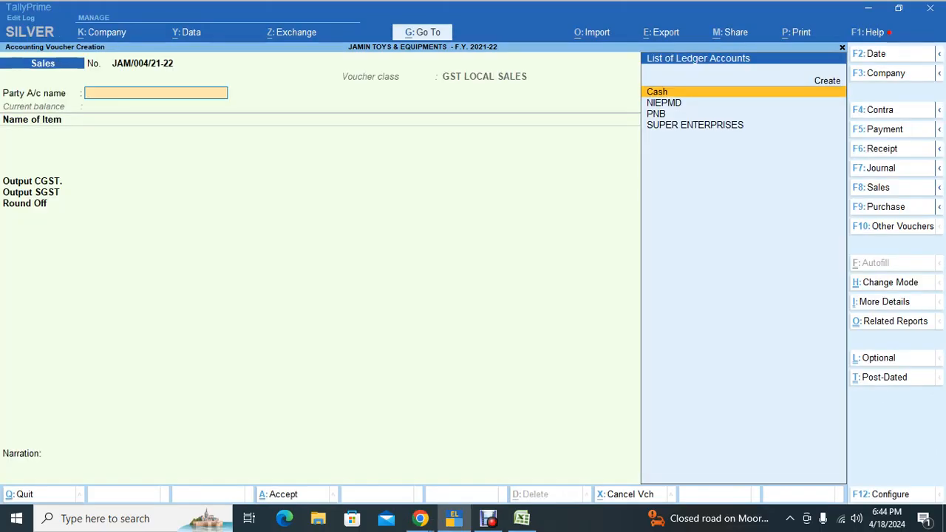
Step: Switch to Excel and enter "Generate qr code" in cell B9
key(alt+Tab)
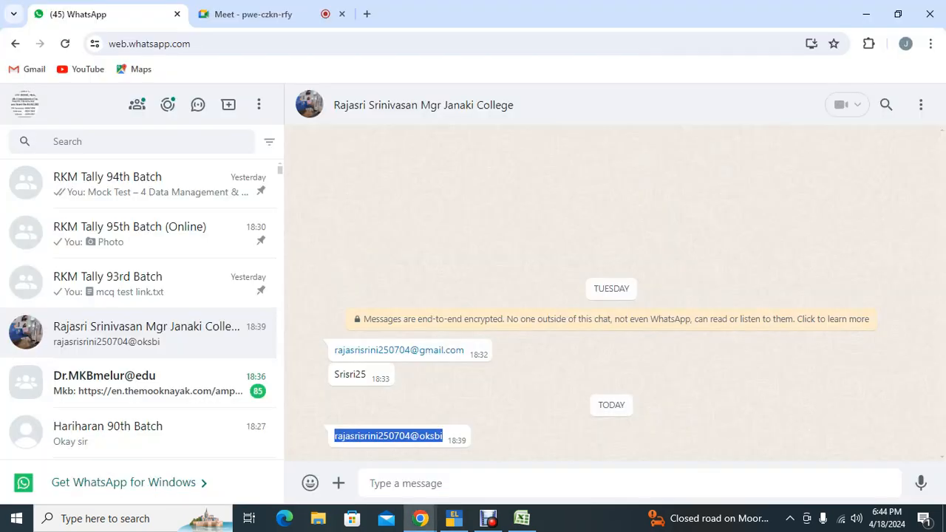
key(alt+Tab)
key(alt+Tab)
key(Down)
key(Up)
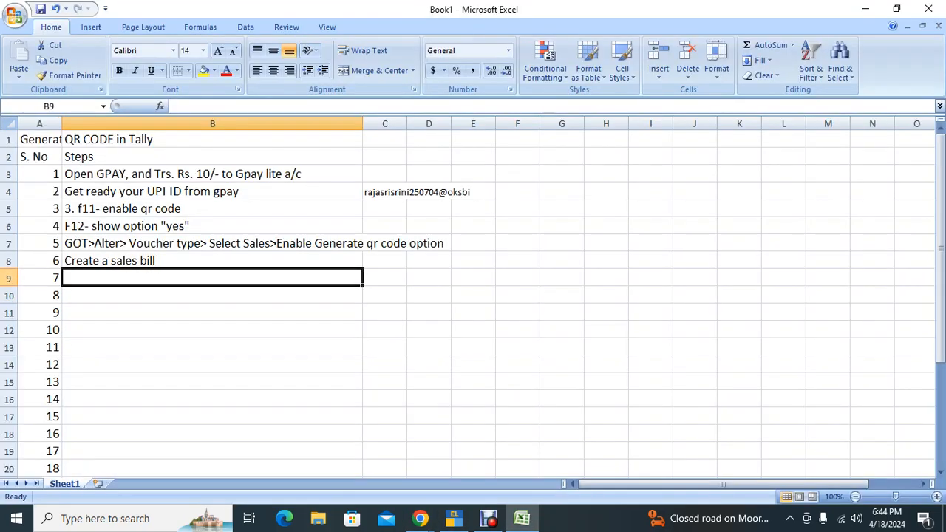
text(Ger)
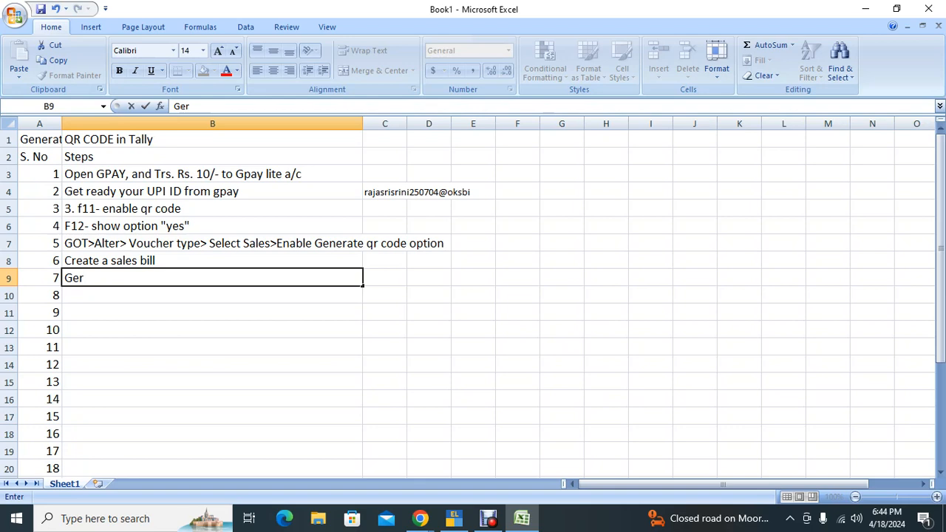
key(BackSpace)
text(nerate qr code)
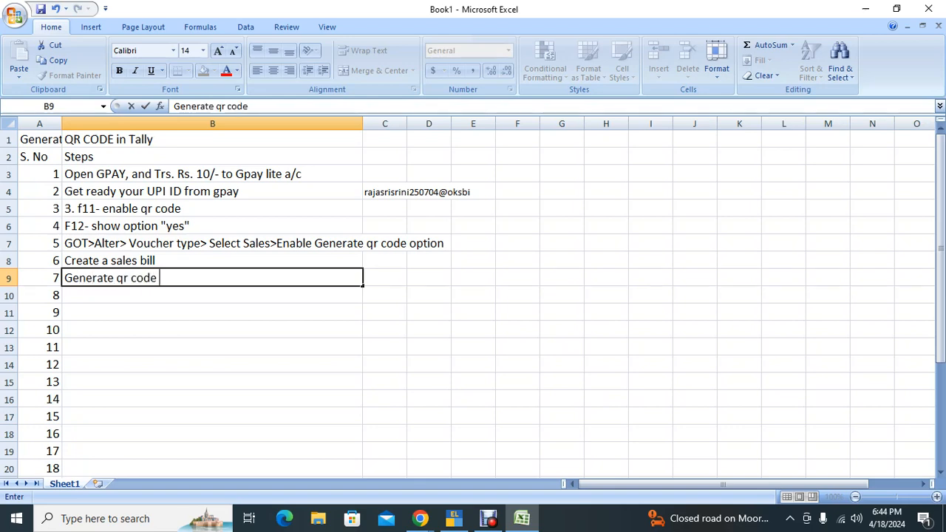
key(Return)
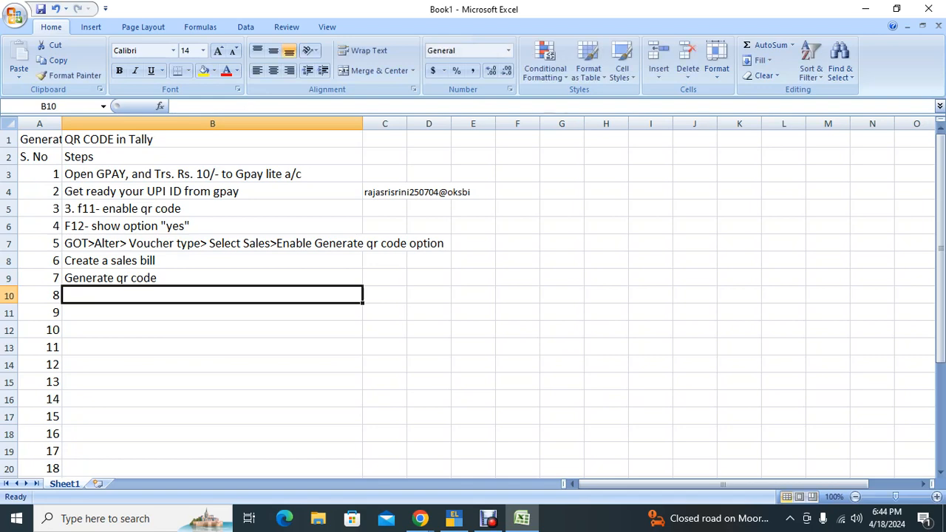
Step: Extend the note in cell B9 with "and accept"
key(Up)
key(Down)
key(Up)
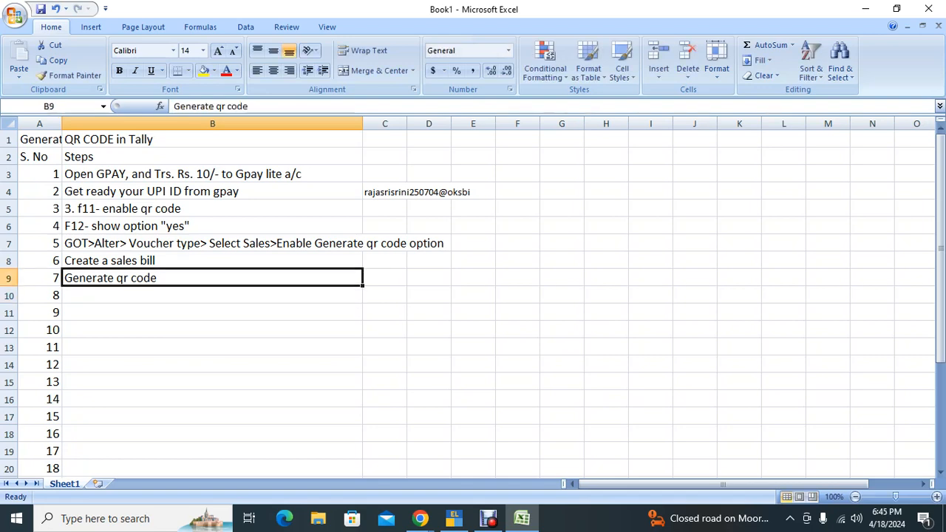
key(F2)
text(a)
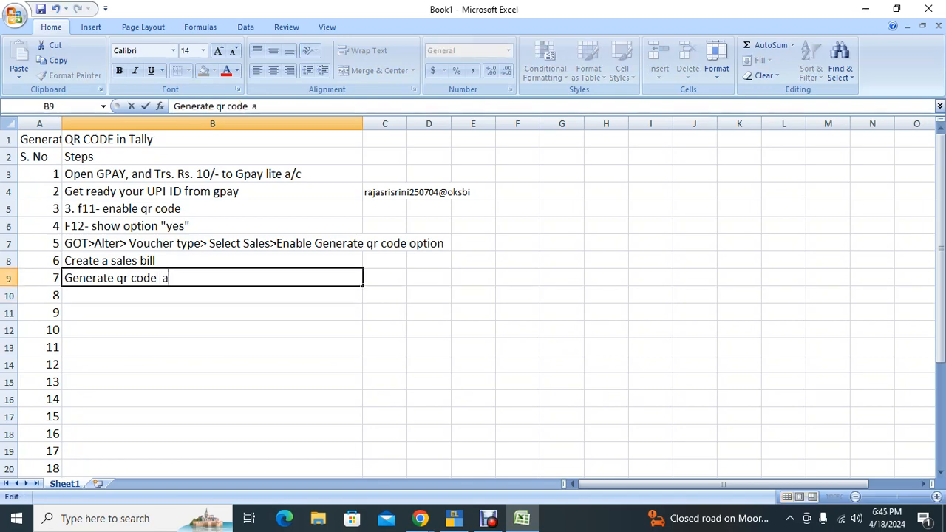
text(nd acce)
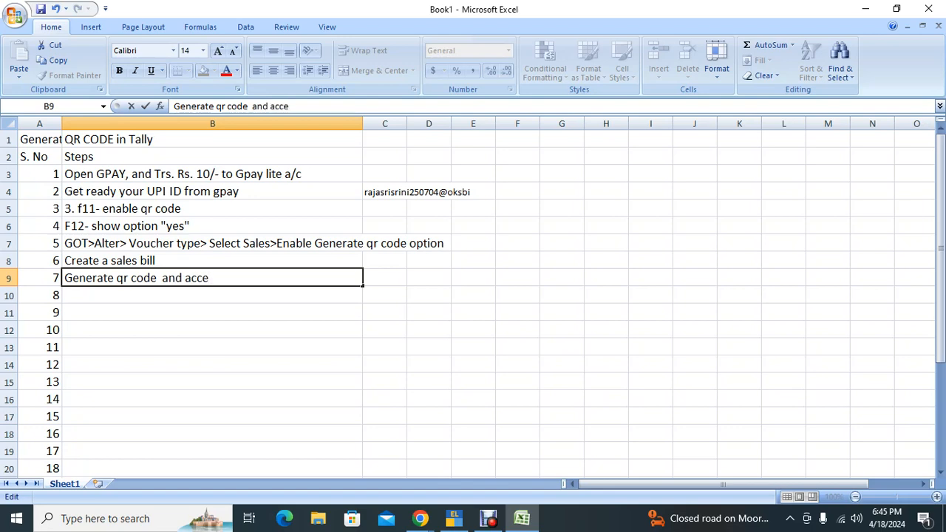
text(pt)
key(Return)
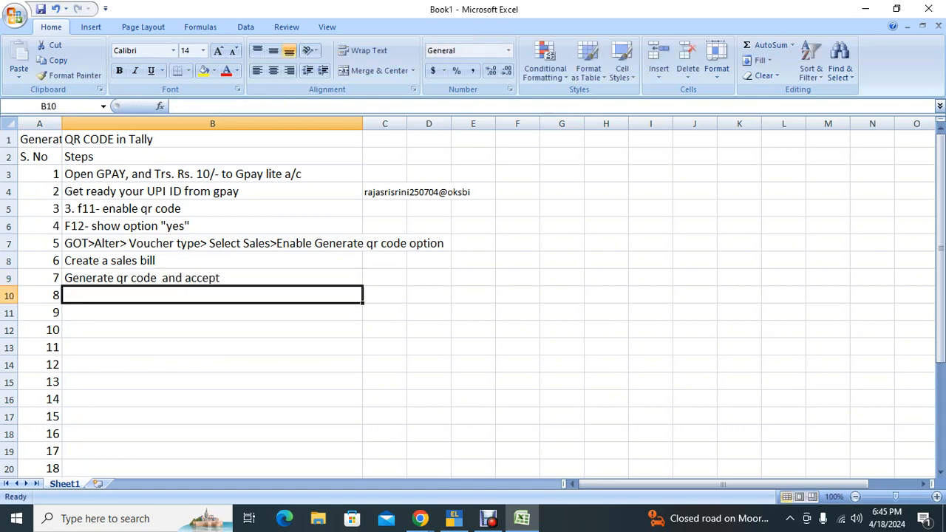
Step: Enter "if not shown go for printing configuration by Alt+p, Control+P" in cell B10 and reselect the cell
text(if not show)
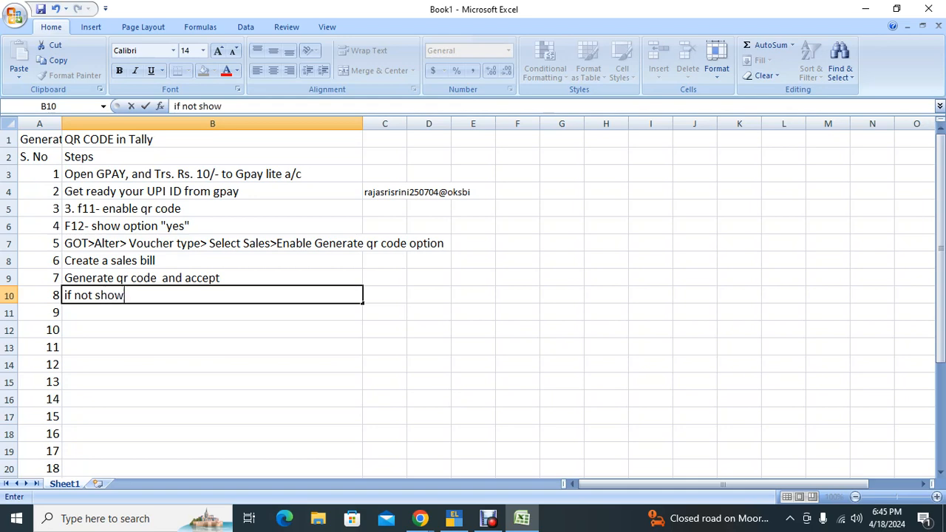
text(n go for printing)
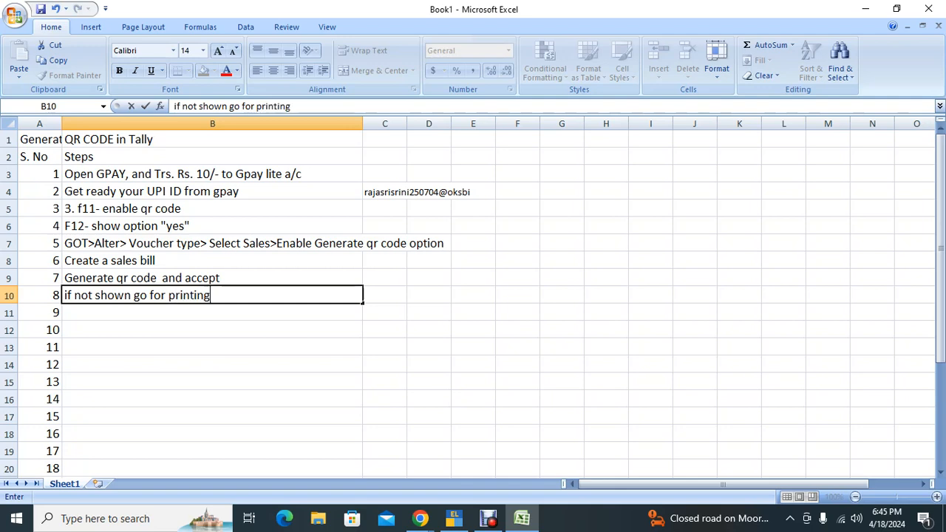
text( configu)
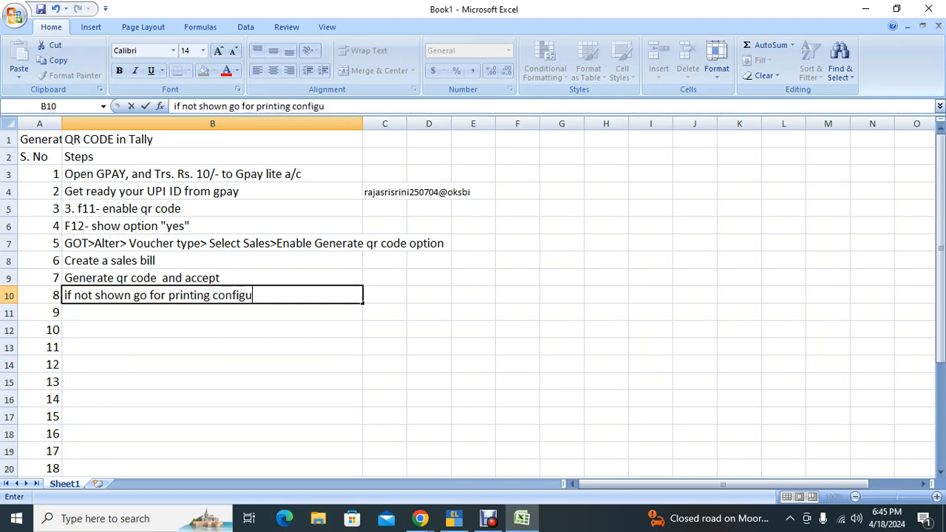
text(ration b)
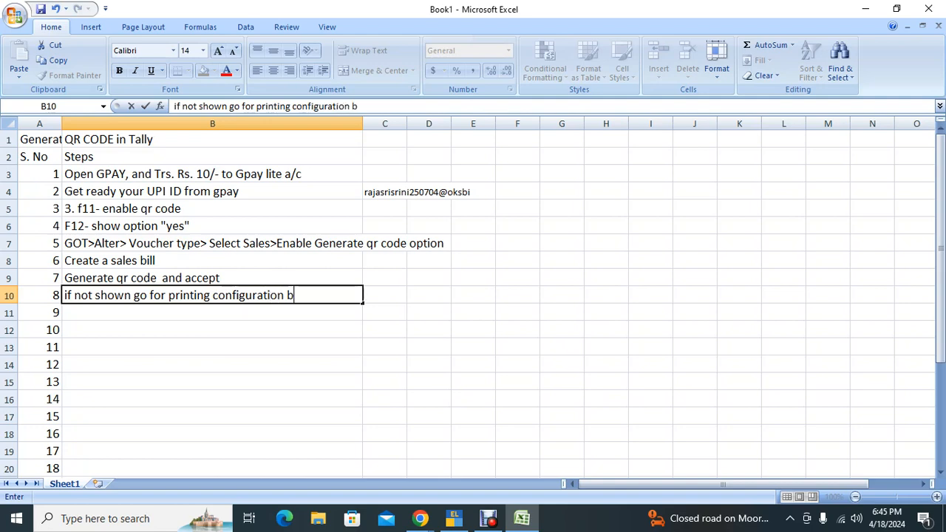
text(y Alt+p)
text(, Controp)
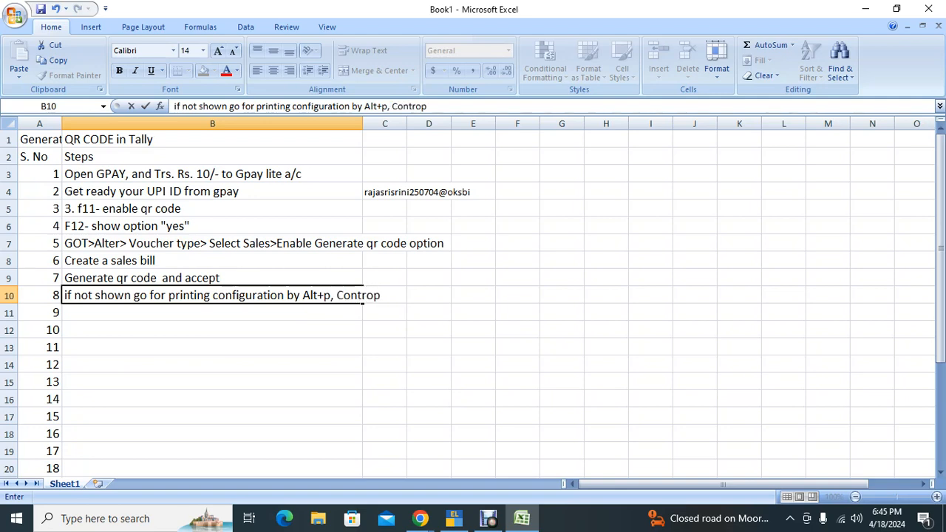
key(BackSpace)
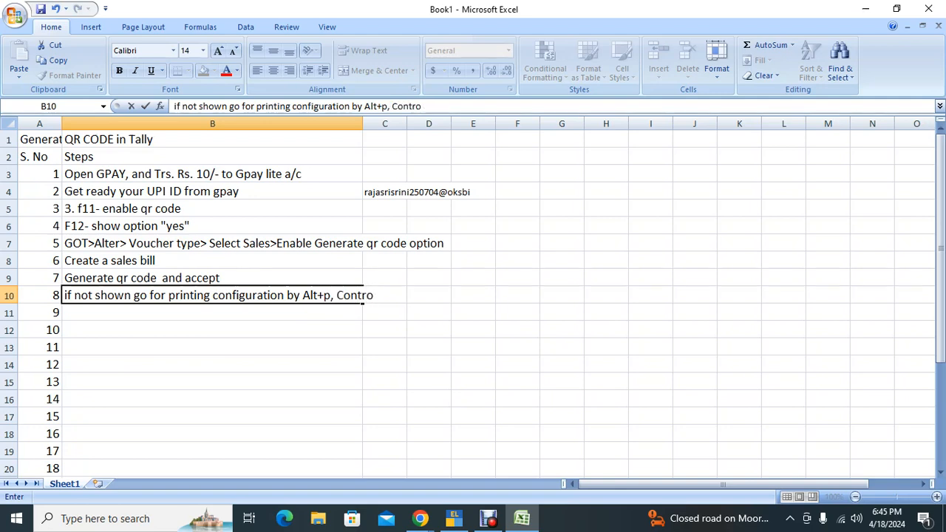
text(l+P)
key(Return)
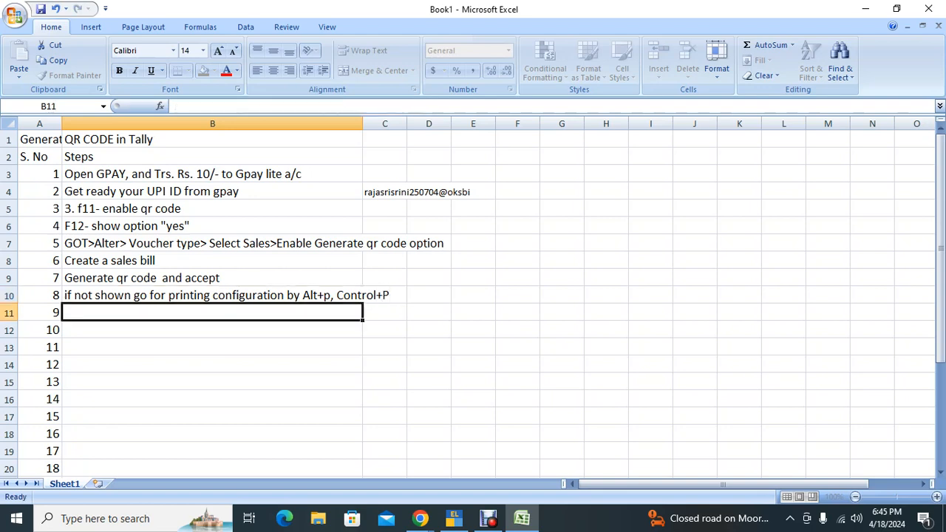
click(363, 295)
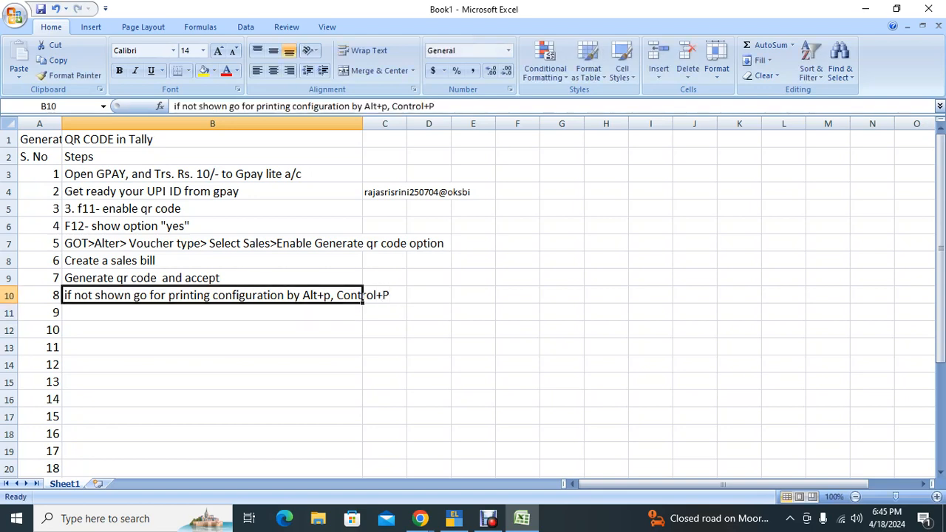
Step: Switch to TallyPrime and open the previous sales voucher, the NIEPMD one for LACING BOARD
key(alt+Tab)
key(alt+Tab)
key(alt+Tab)
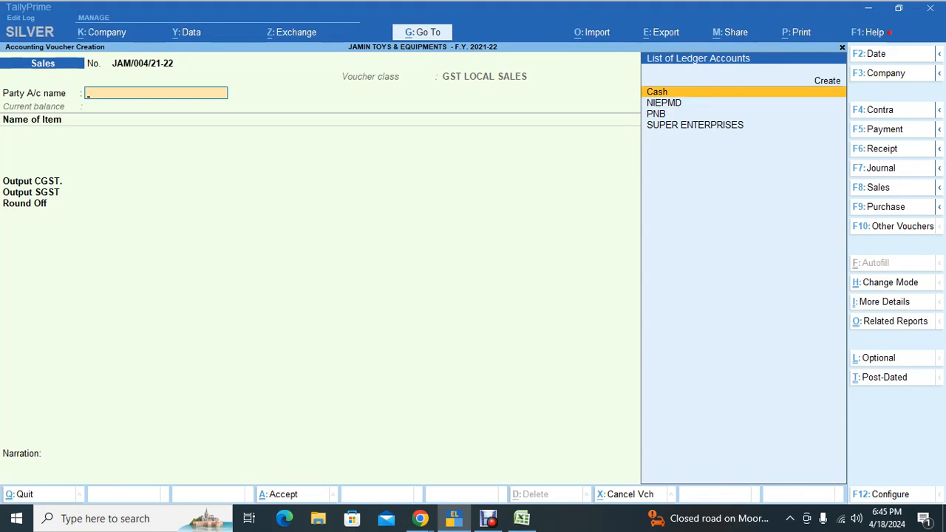
key(alt)
key(Page_Up)
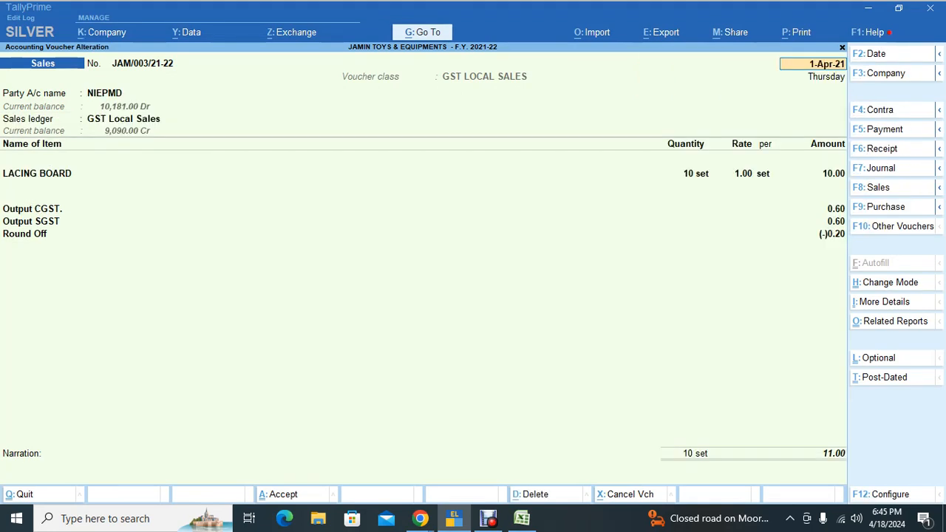
Step: Preview the voucher's printed tax invoice and examine it enlarged, down to the bank details and signature block
key(alt+p)
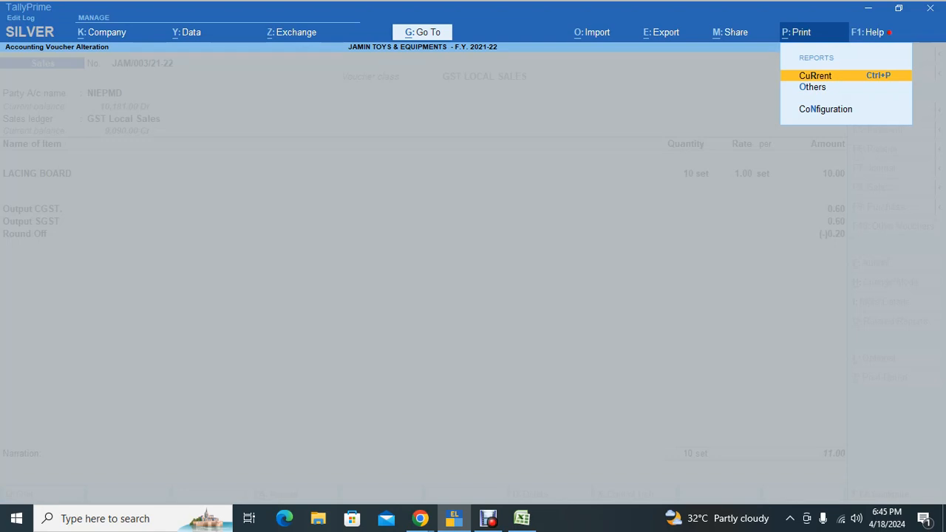
key(Return)
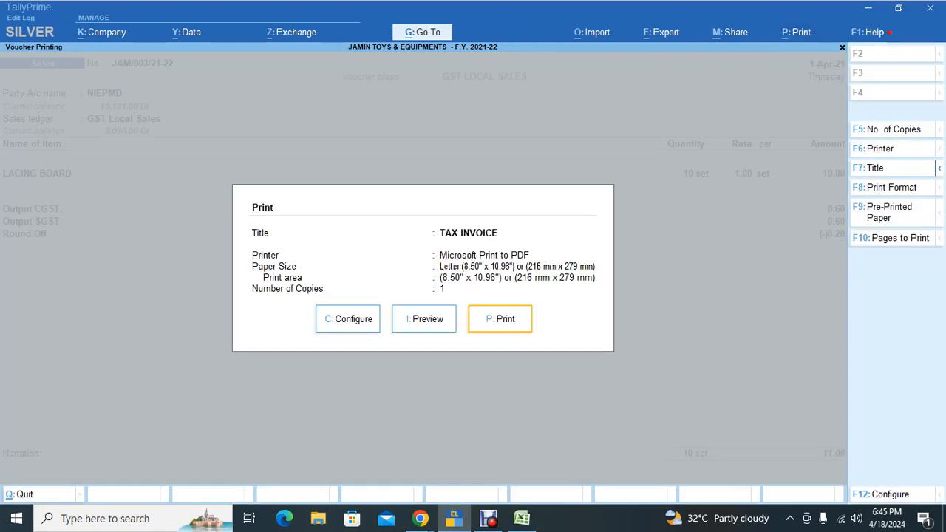
key(i)
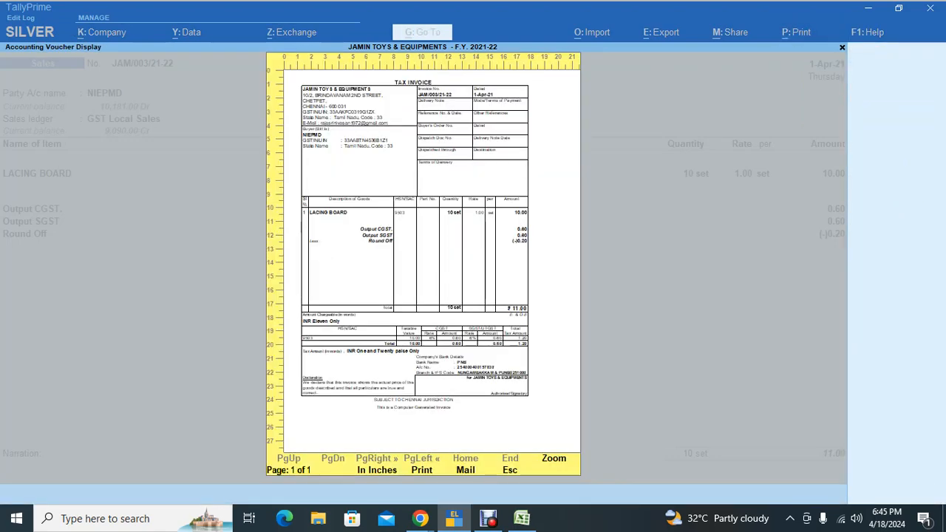
key(Return)
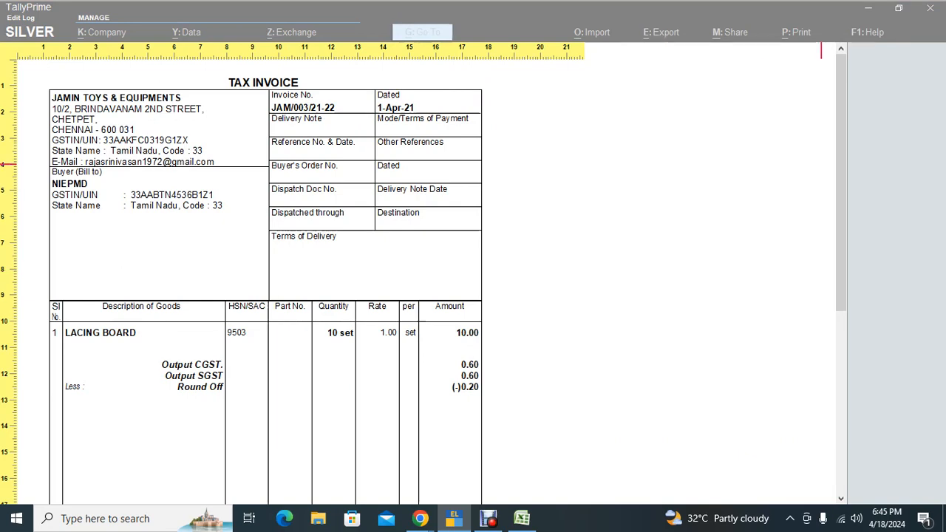
scroll(265, 295, down, 5)
scroll(278, 428, down, 1)
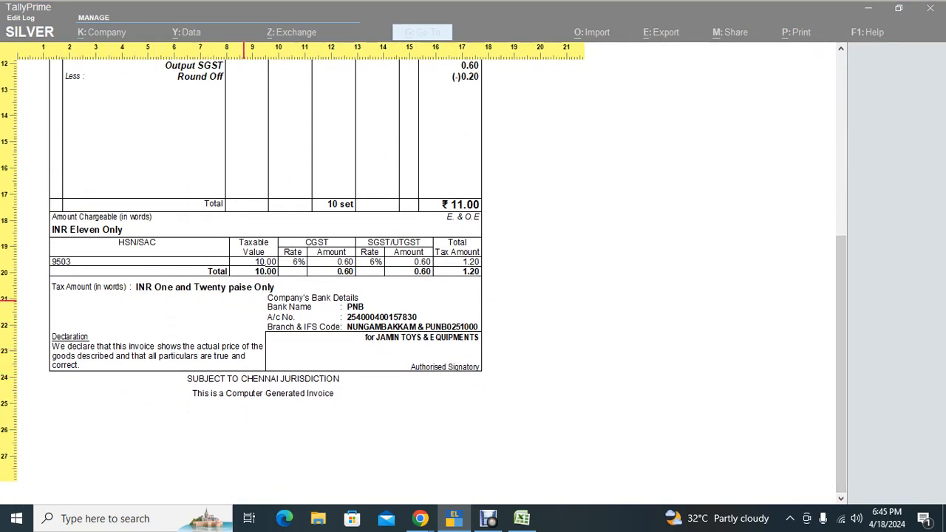
key(Escape)
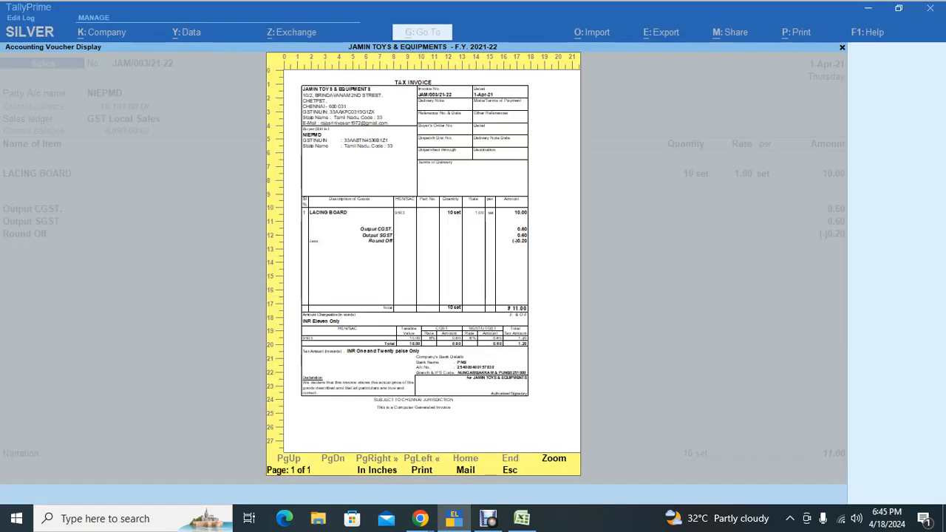
Step: Switch to Excel and capitalise "go" as "Go" in the note in cell B10
key(alt+Tab)
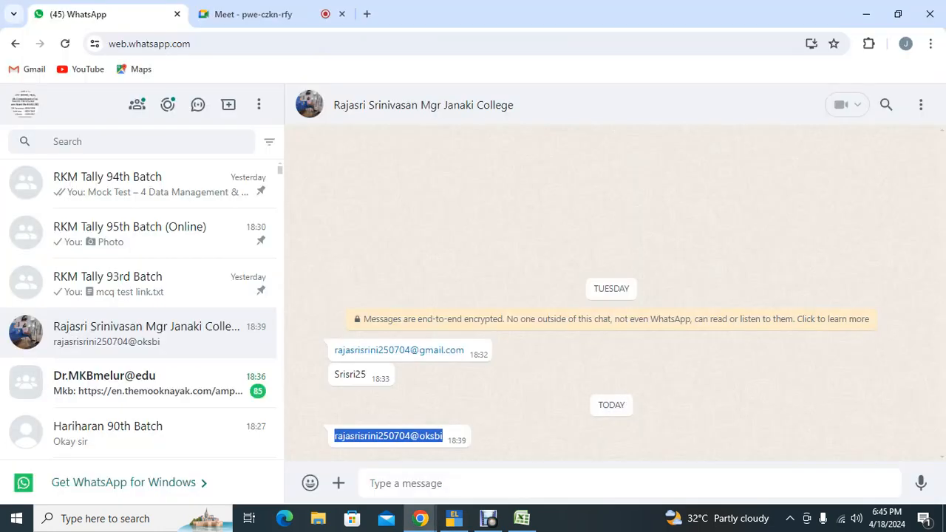
click(522, 518)
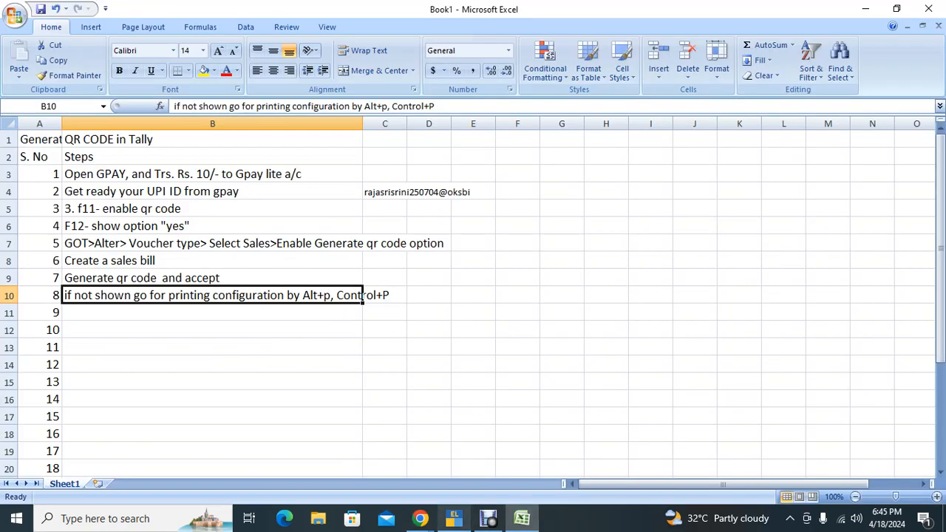
click(454, 518)
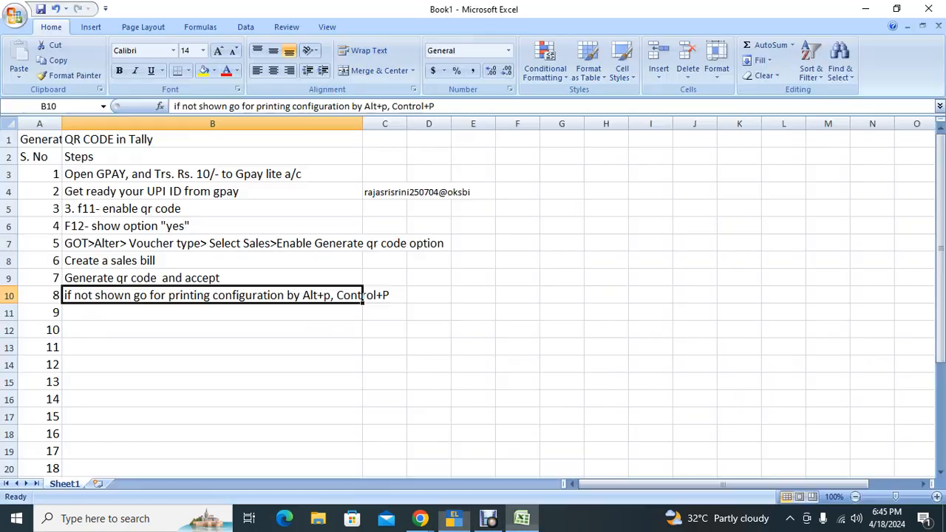
click(522, 518)
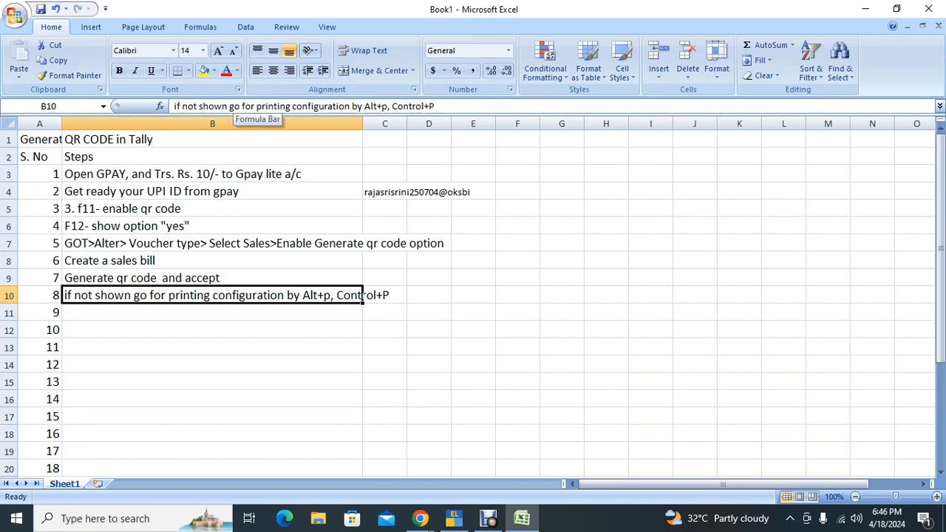
click(234, 106)
key(BackSpace)
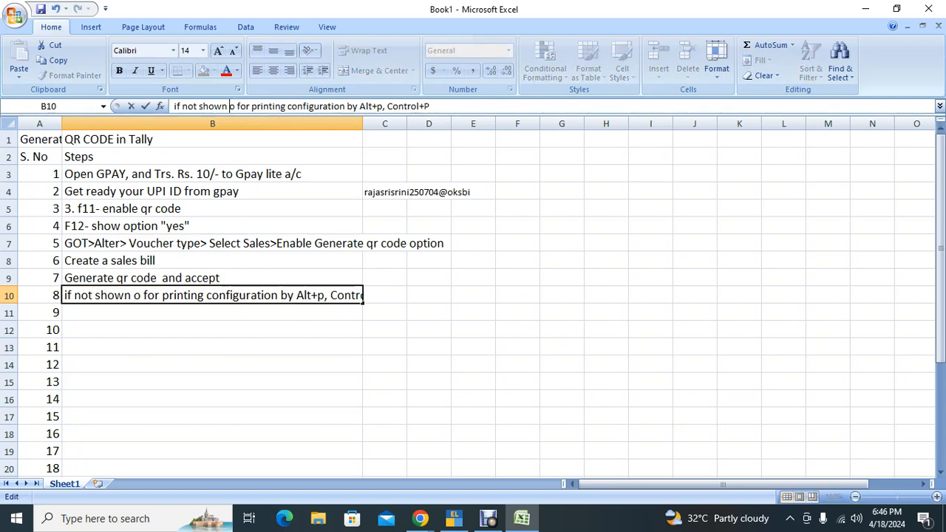
text(G)
key(Return)
Step: Extend the note in cell B10 with "- see the sales voucher"
click(362, 298)
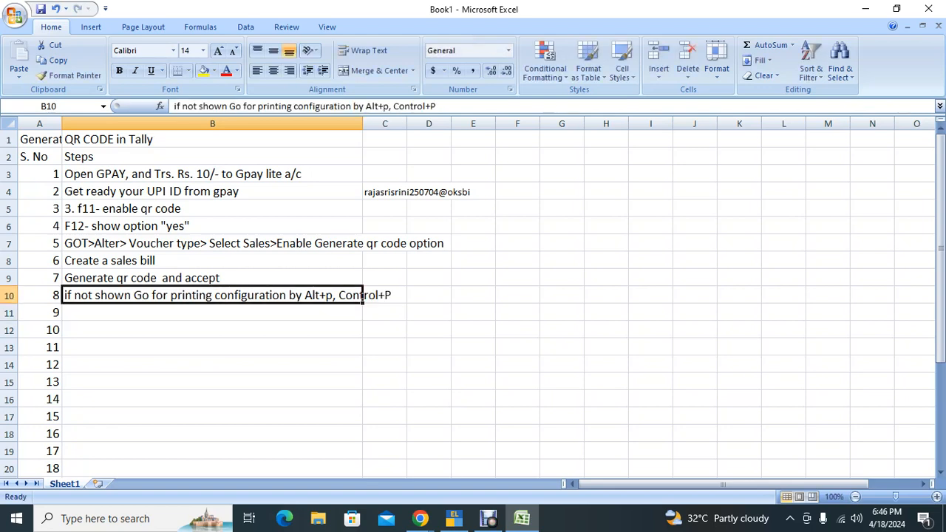
key(F2)
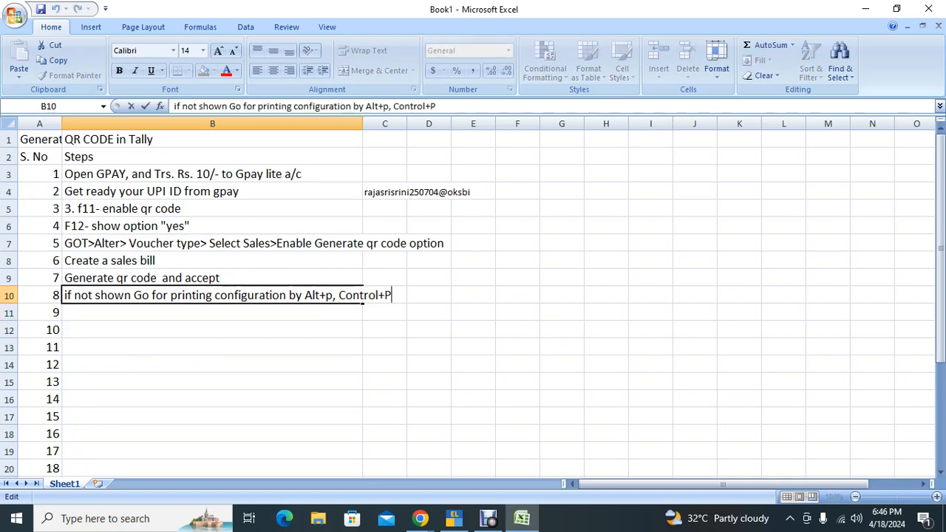
text(- see the sales voucghe)
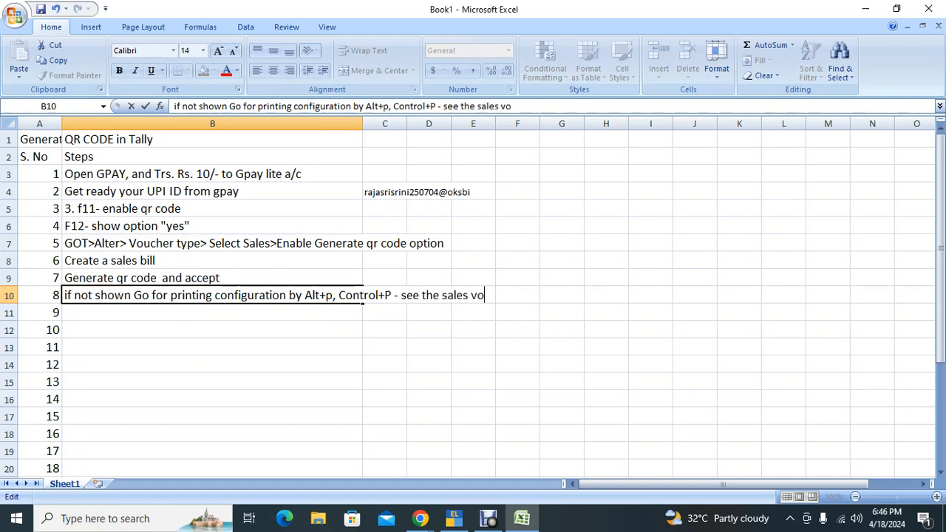
key(BackSpace)
key(BackSpace)
key(BackSpace)
text(her)
key(Return)
Step: Switch to TallyPrime and close the invoice preview and print dialog to return to the sales voucher
key(alt+Tab)
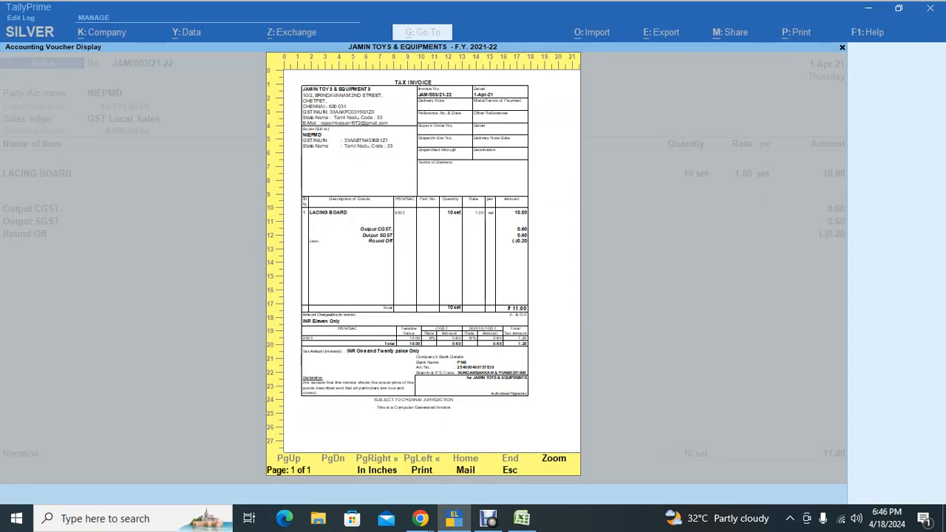
key(Escape)
key(Escape)
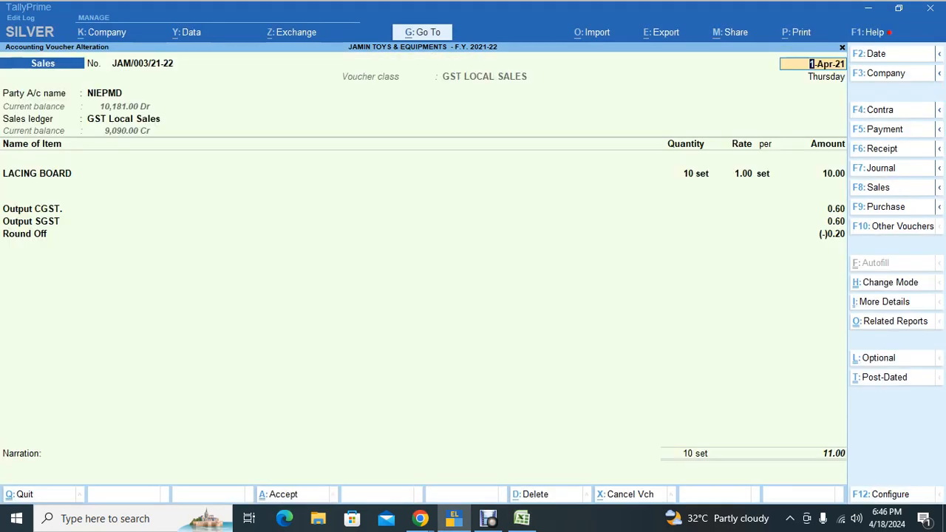
Step: Switch to Excel and enter "Press Alt+G" in cell B11
key(alt+Tab)
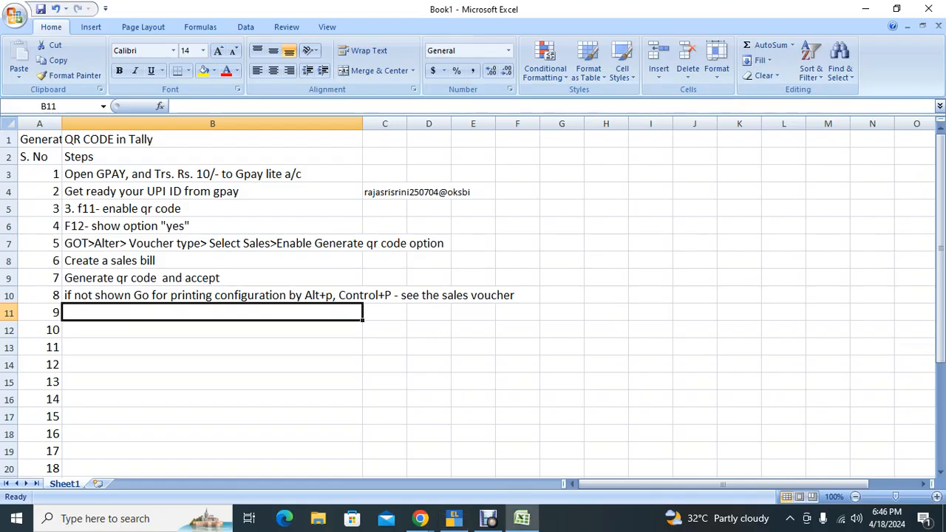
text(Press A)
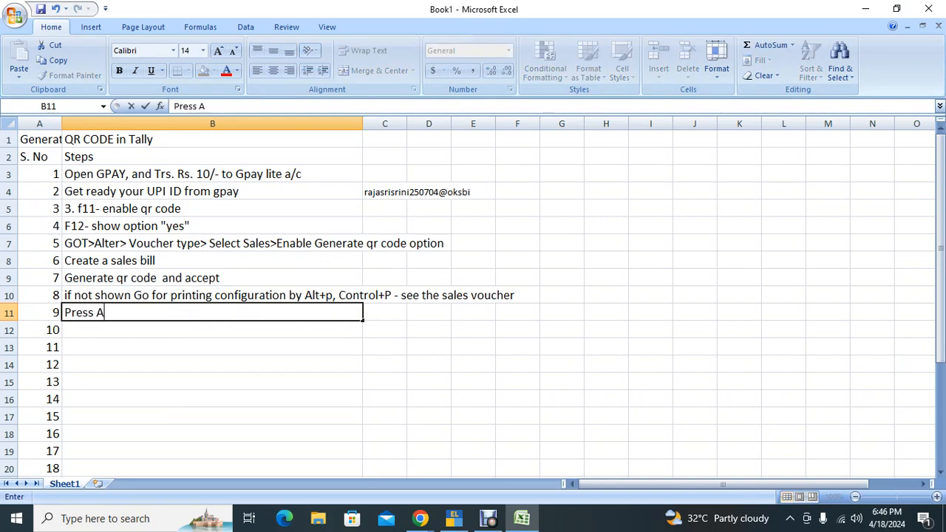
text(lt+G)
Step: Switch to TallyPrime, view the Go To list of reports from the sales voucher, and close it
key(alt+Tab)
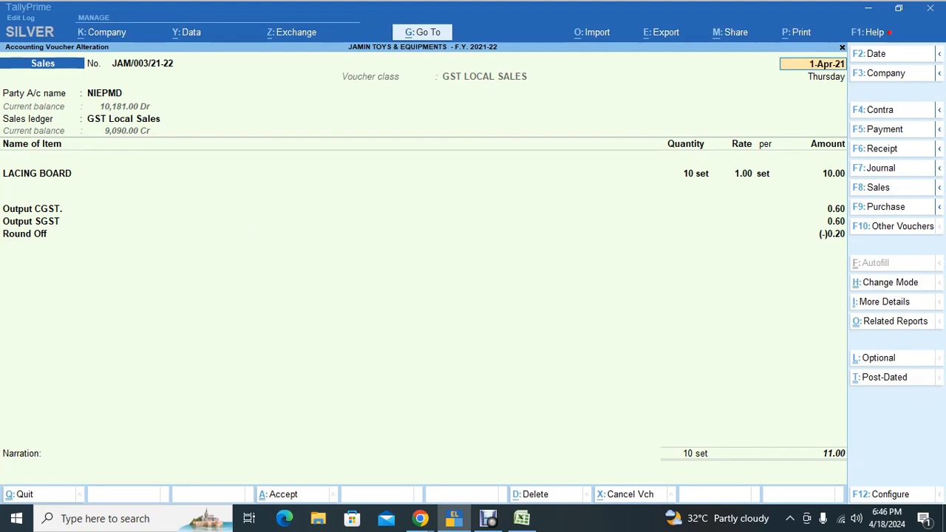
key(alt)
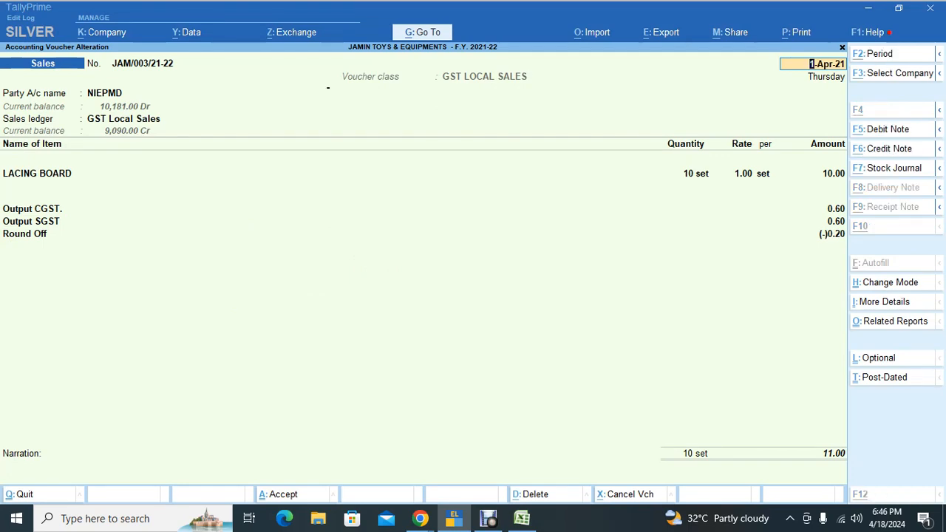
key(alt+g)
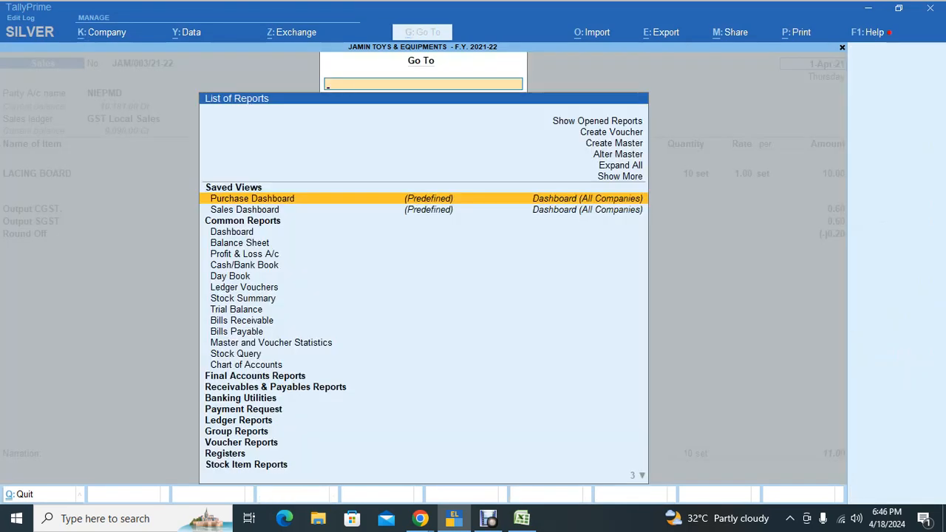
key(Escape)
Step: Switch to Excel and append "+Alt+G" to the note in cell B10
key(alt+Tab)
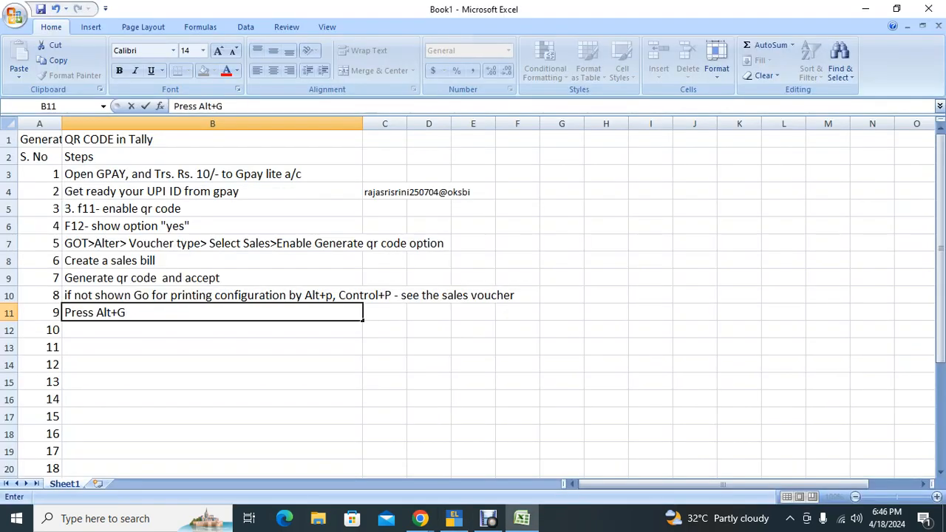
click(360, 296)
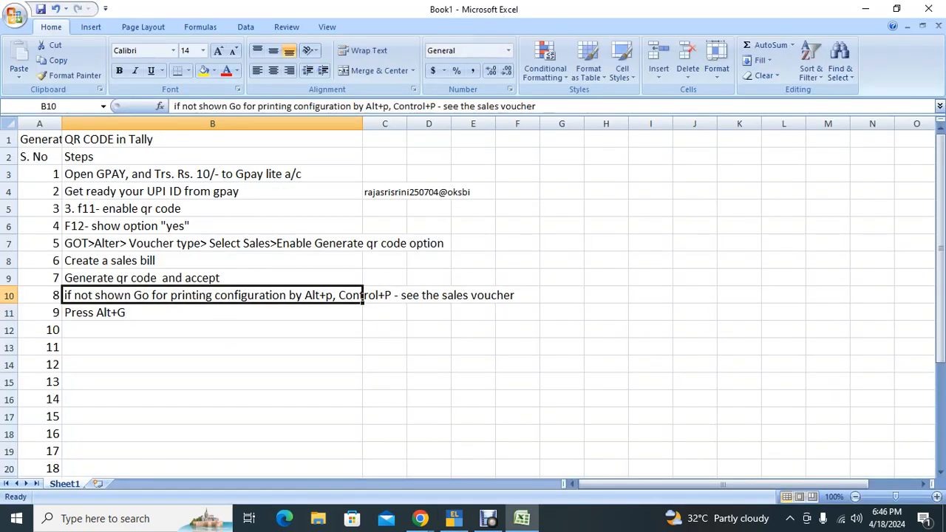
key(F2)
text(+A)
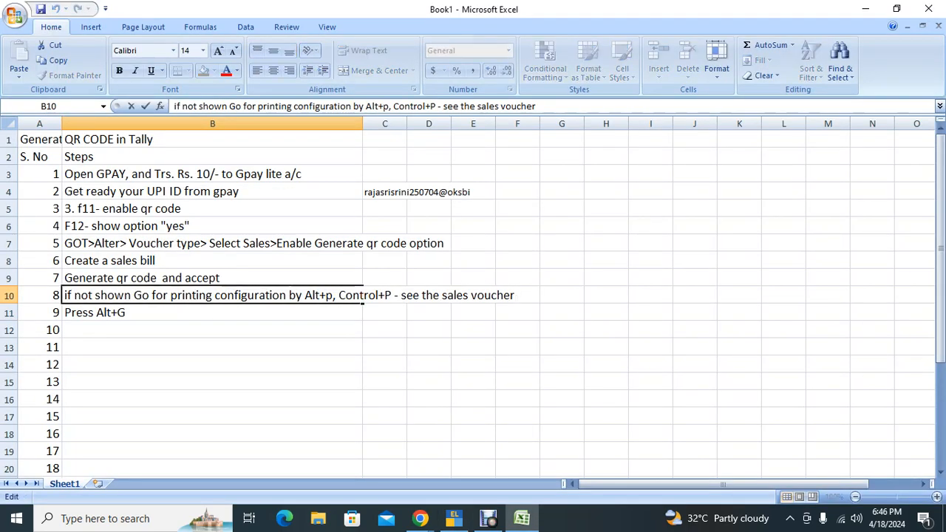
text(lt+G)
key(Return)
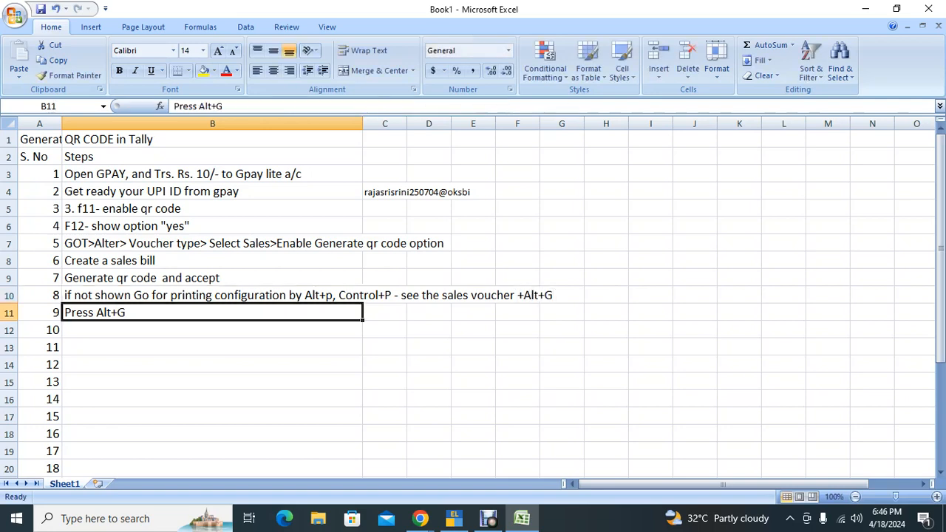
Step: Clear the note in cell B11
key(Delete)
key(Up)
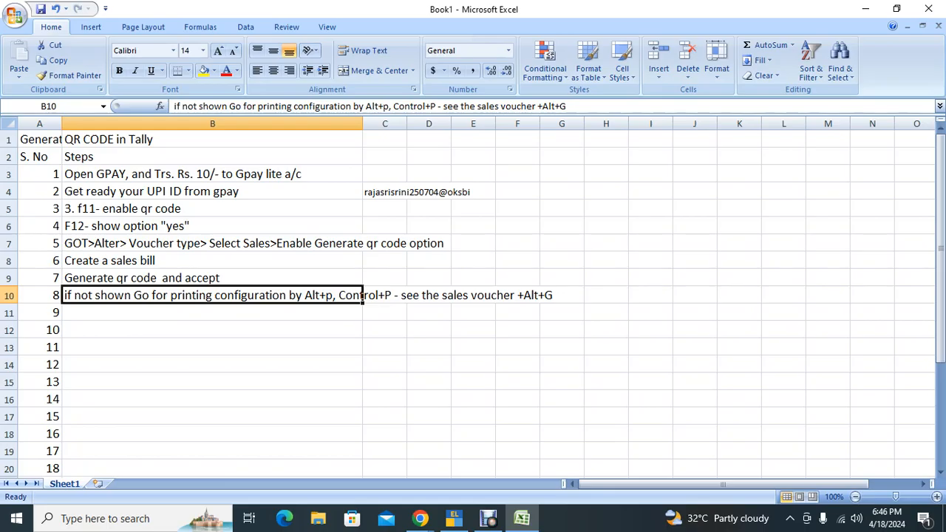
Step: Switch to TallyPrime and open the print dialog for the current sales voucher
key(alt+Tab)
key(alt+p)
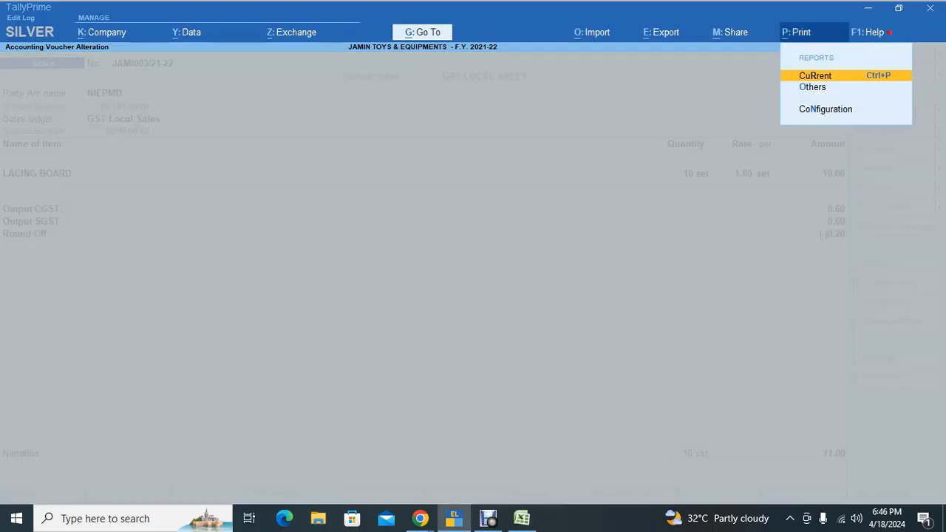
key(Return)
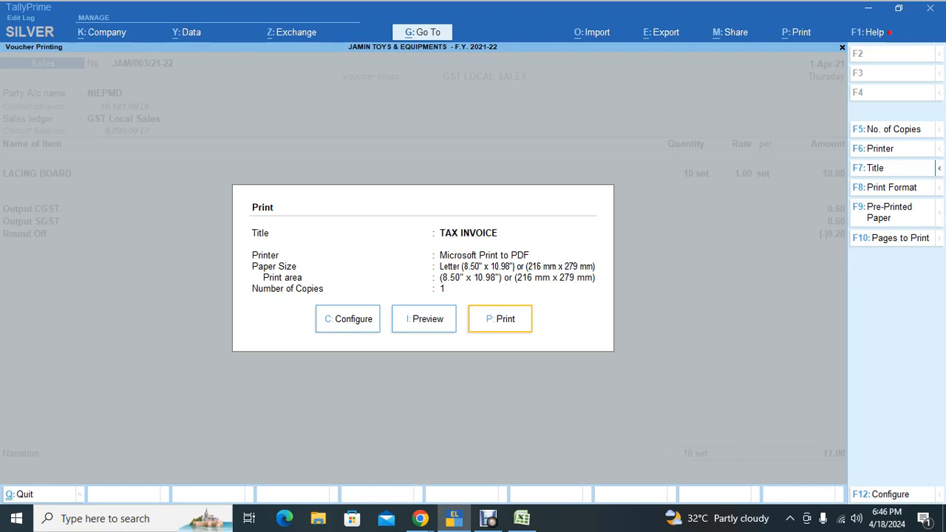
Step: Search the Go To list of reports for "q" and clear the search
key(alt+g)
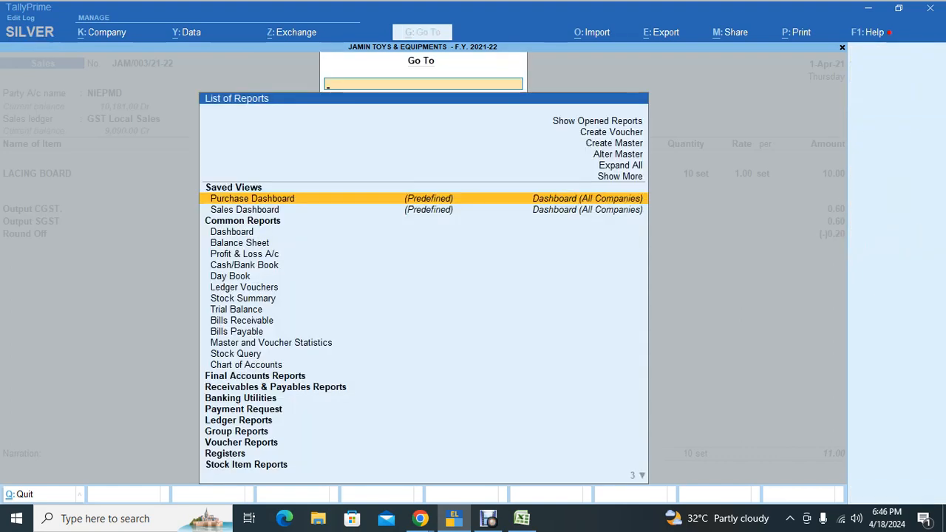
text(q)
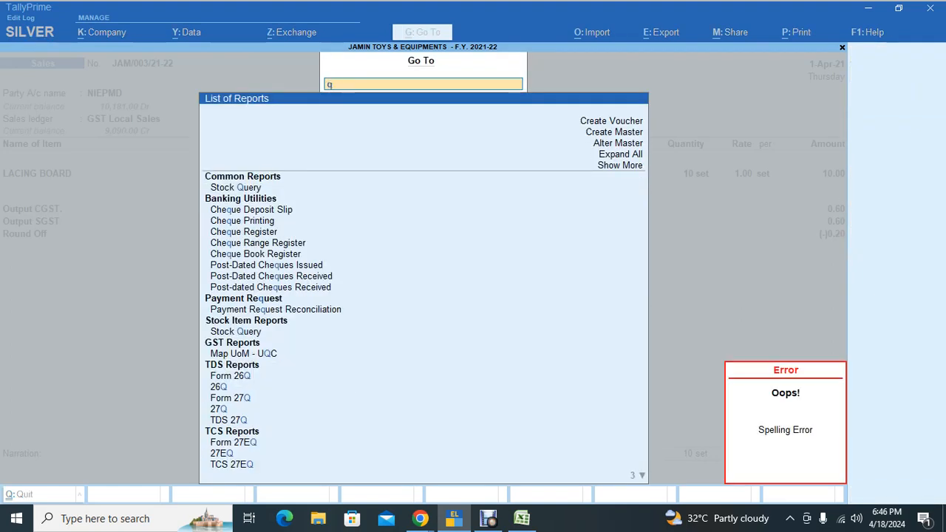
key(BackSpace)
Step: Switch to Excel and remove "+Alt+G" from the end of the note in cell B10
key(alt+Tab)
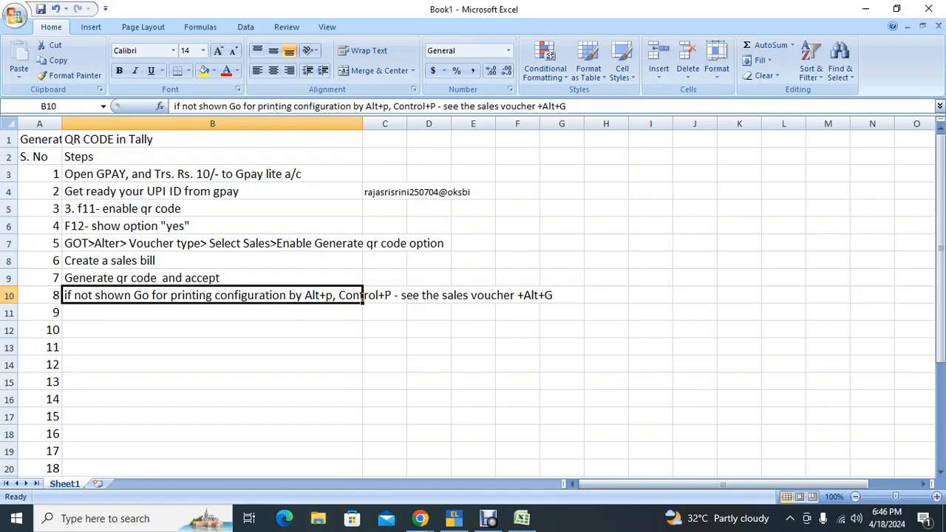
key(F1)
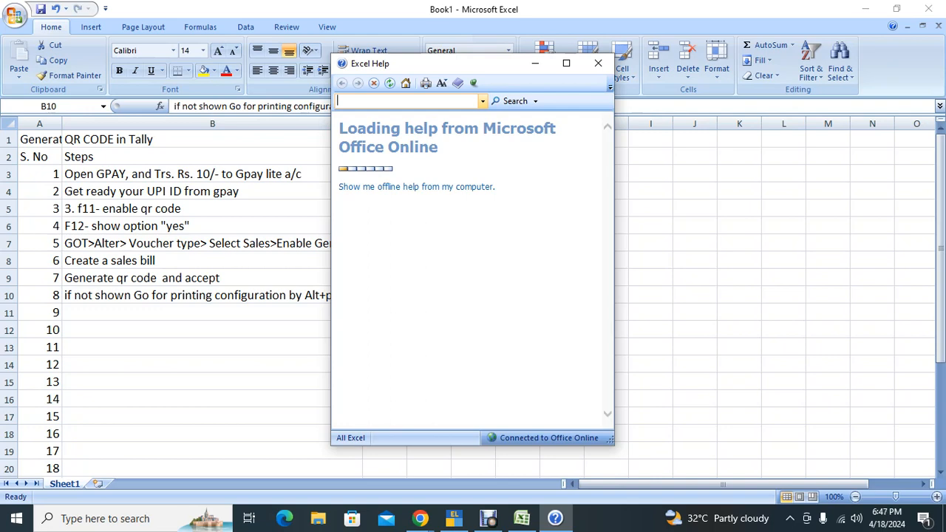
click(598, 63)
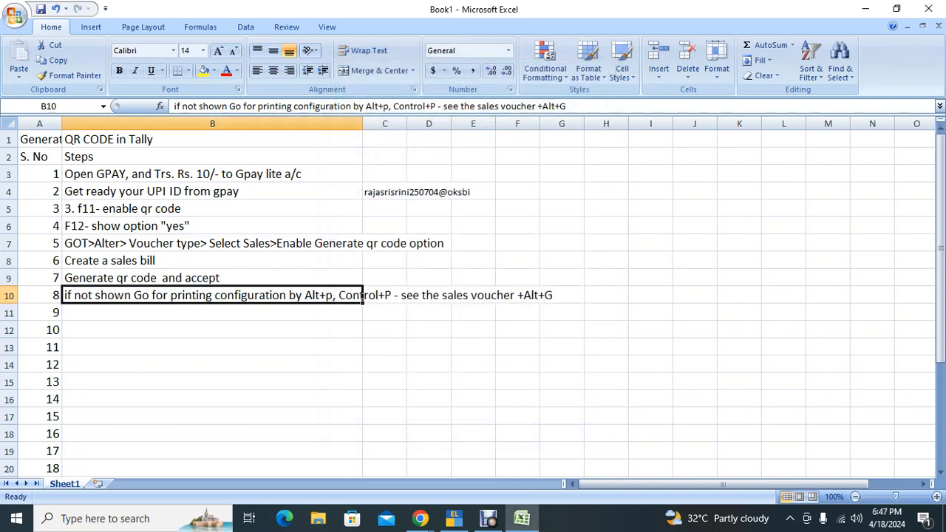
key(F2)
key(BackSpace)
key(BackSpace)
key(BackSpace)
key(BackSpace)
key(BackSpace)
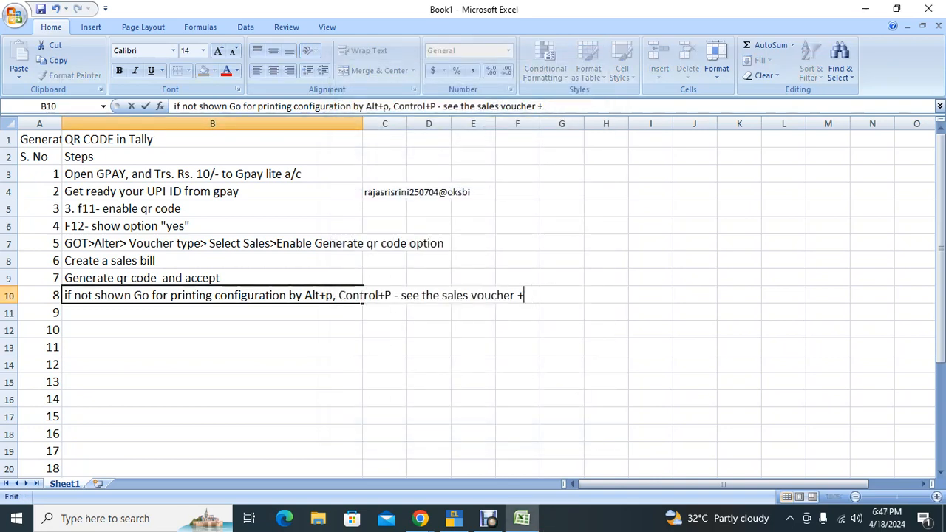
key(Return)
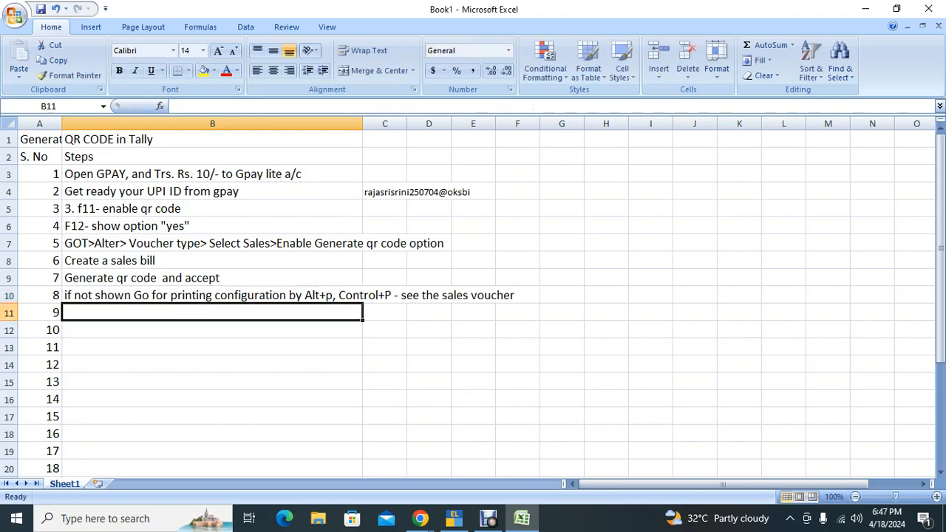
Step: Append "preview" to the note in cell B10
key(alt+Tab)
key(alt+Tab)
key(Up)
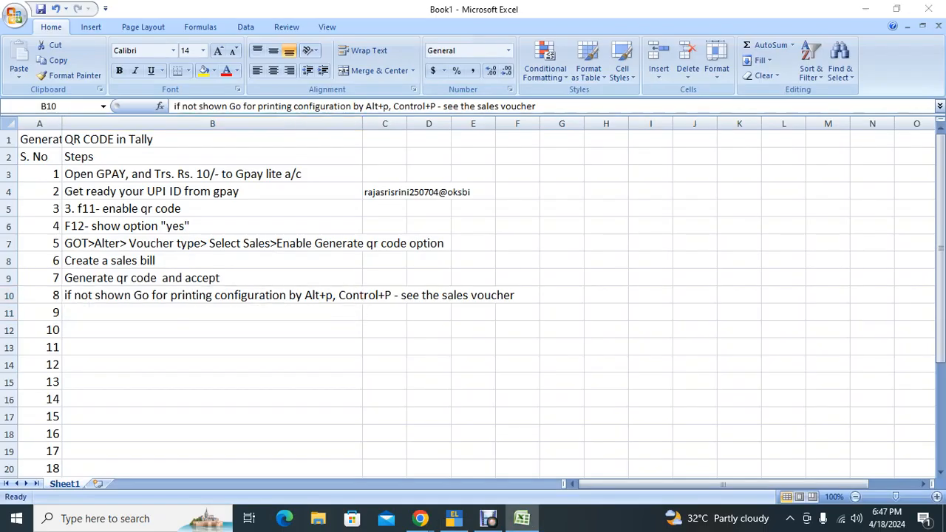
key(F1)
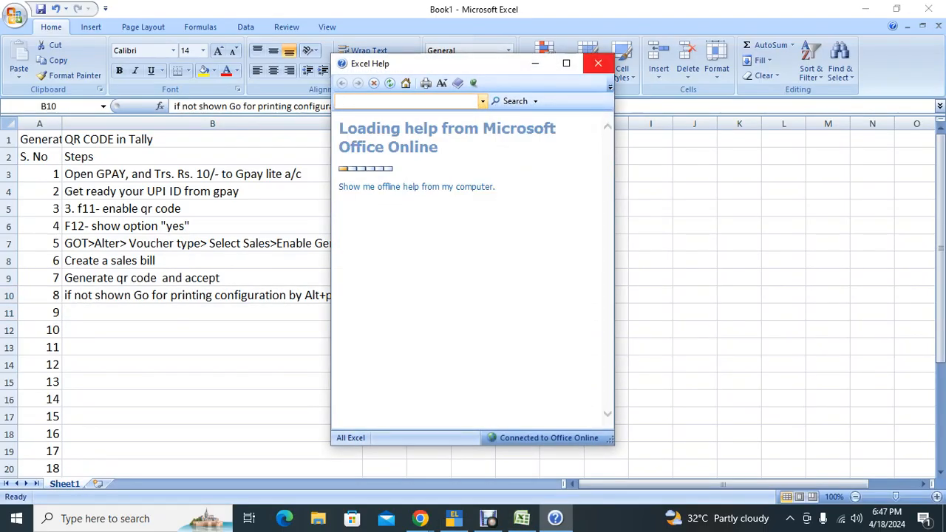
click(598, 63)
key(F2)
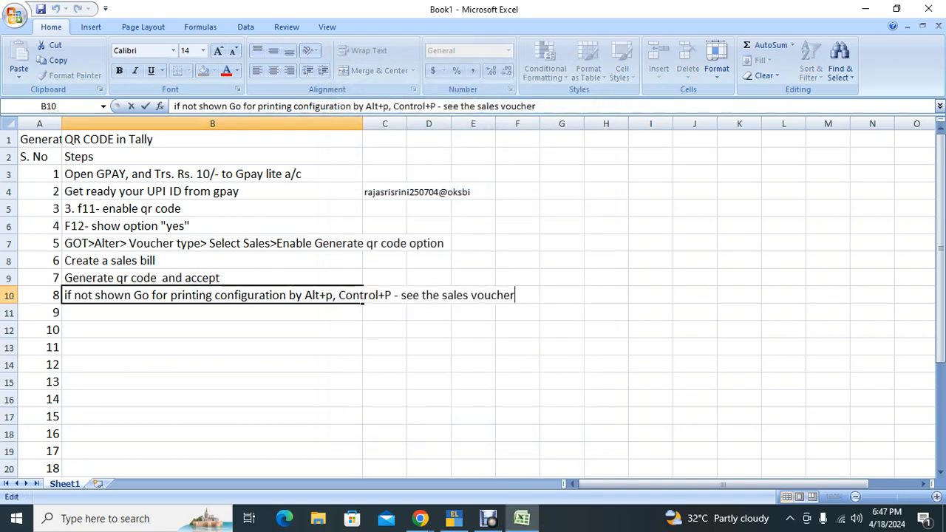
text(preview)
key(Return)
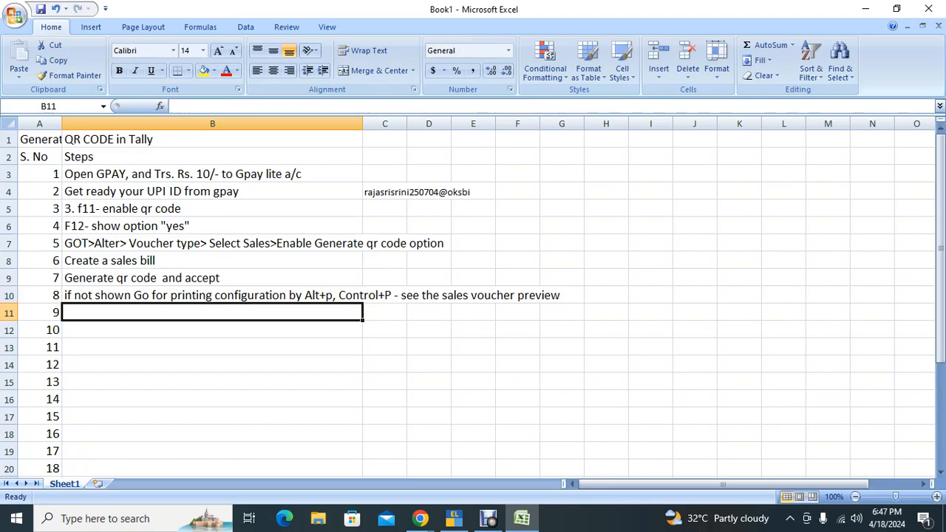
Step: Switch to TallyPrime, preview the tax invoice, and open the sales voucher's print configuration
key(alt+Tab)
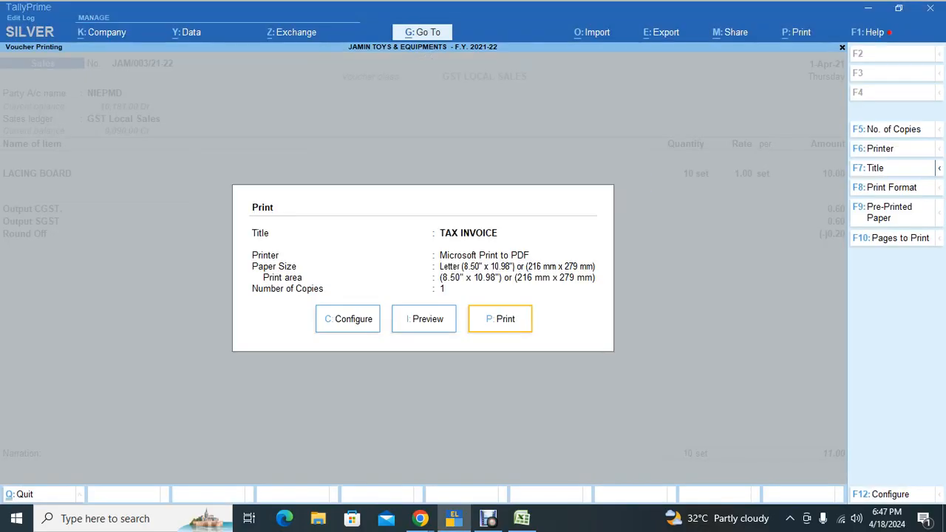
key(i)
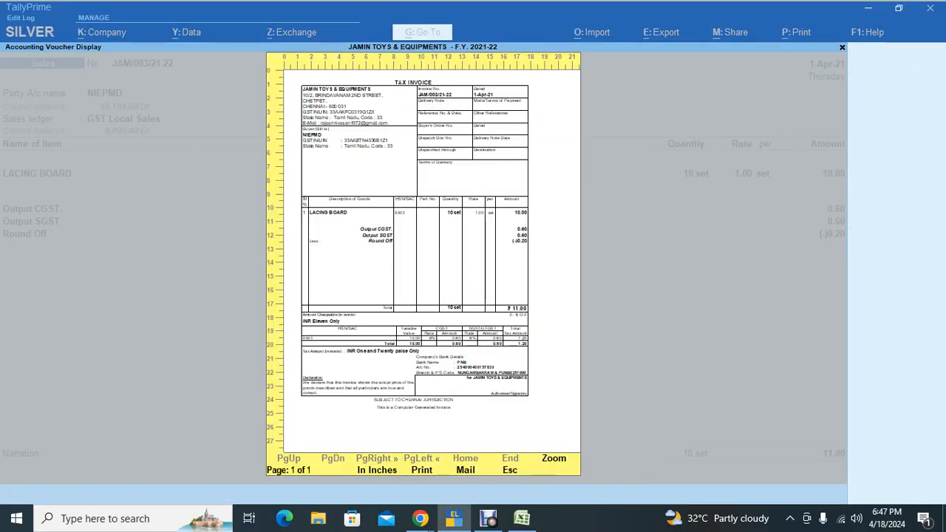
key(Escape)
key(c)
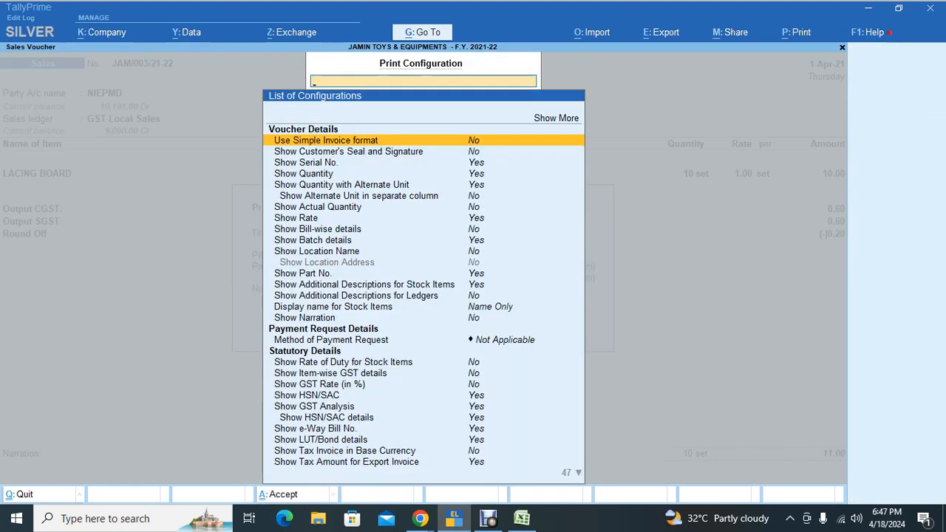
Step: Switch to Excel and enter "esc. Select configure in print preview mode" in cell B11
key(alt+Tab)
text(e)
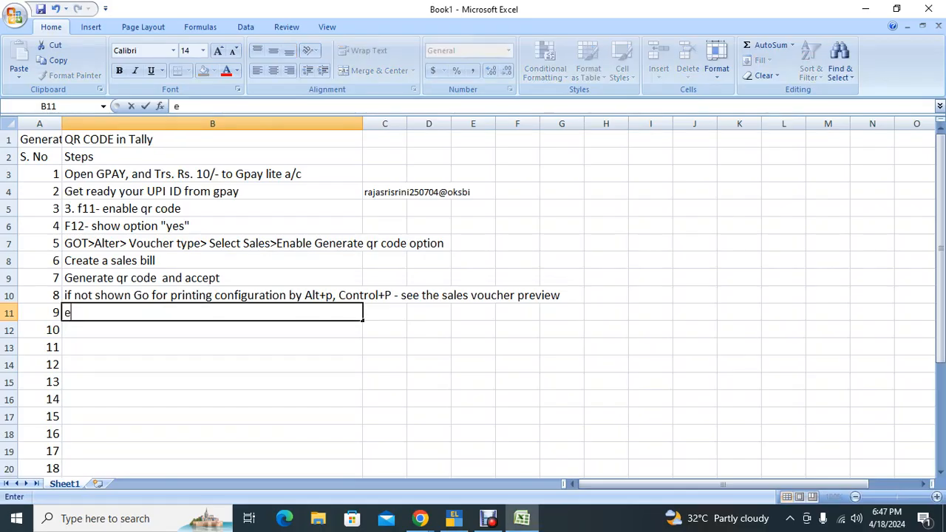
text(sc. conf)
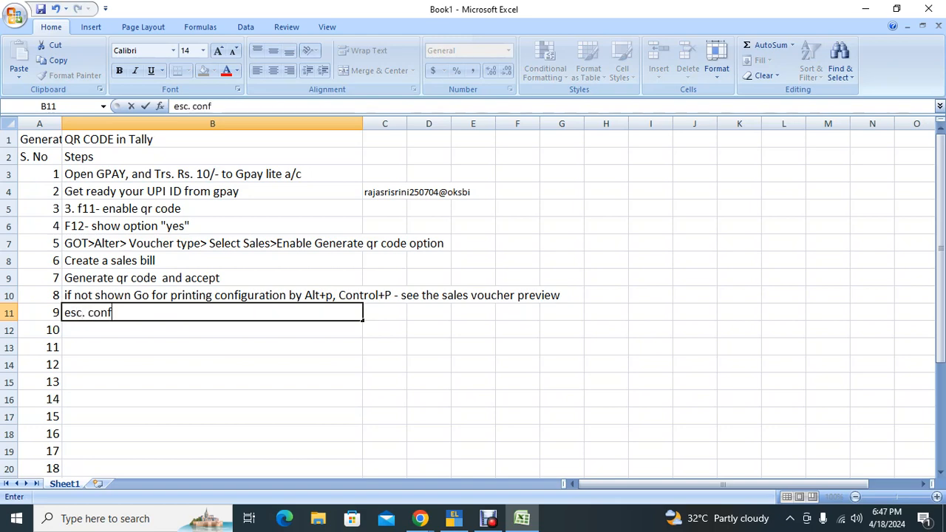
text(igu)
key(BackSpace)
key(BackSpace)
key(BackSpace)
key(BackSpace)
key(BackSpace)
key(BackSpace)
key(BackSpace)
text(Select confgi)
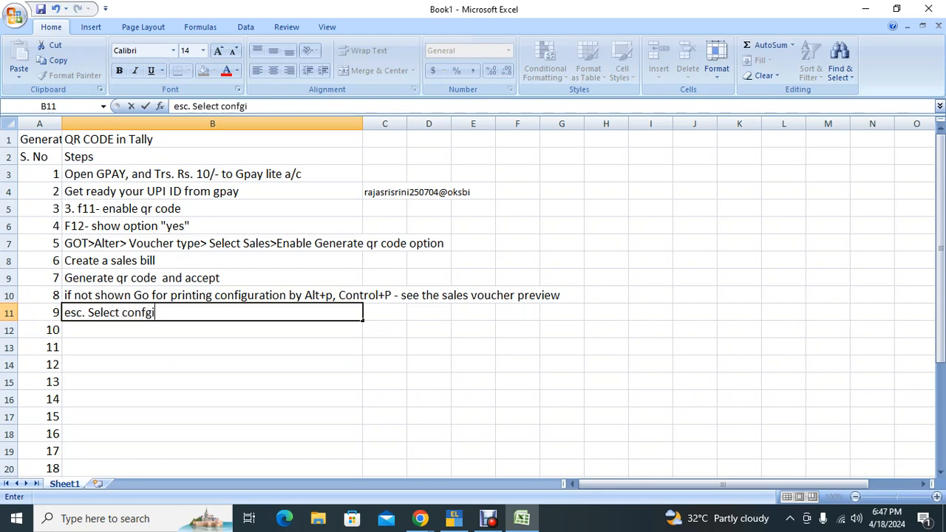
key(BackSpace)
key(BackSpace)
text(igure )
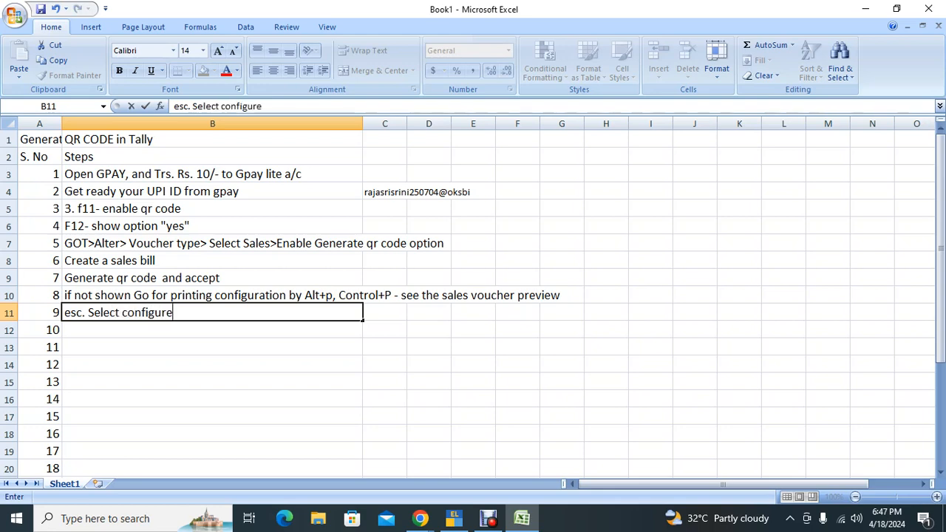
text(in print preview mode)
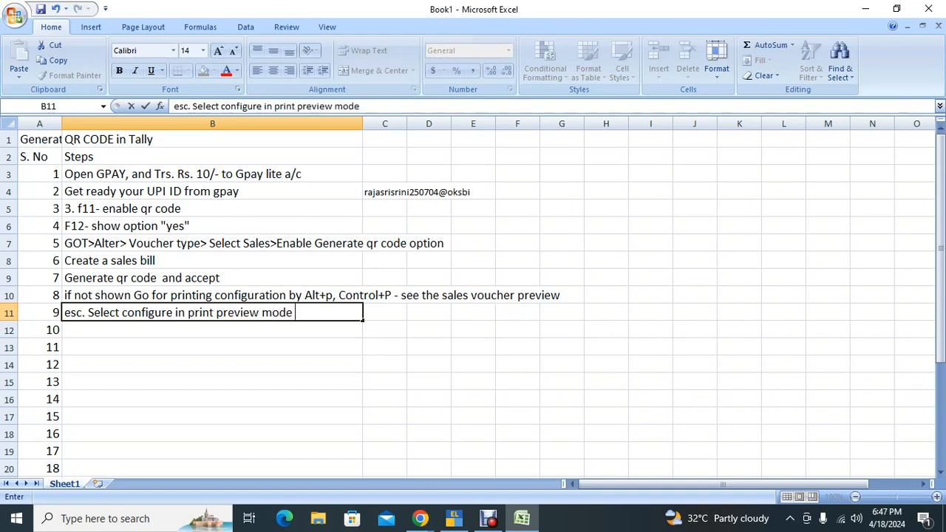
key(Return)
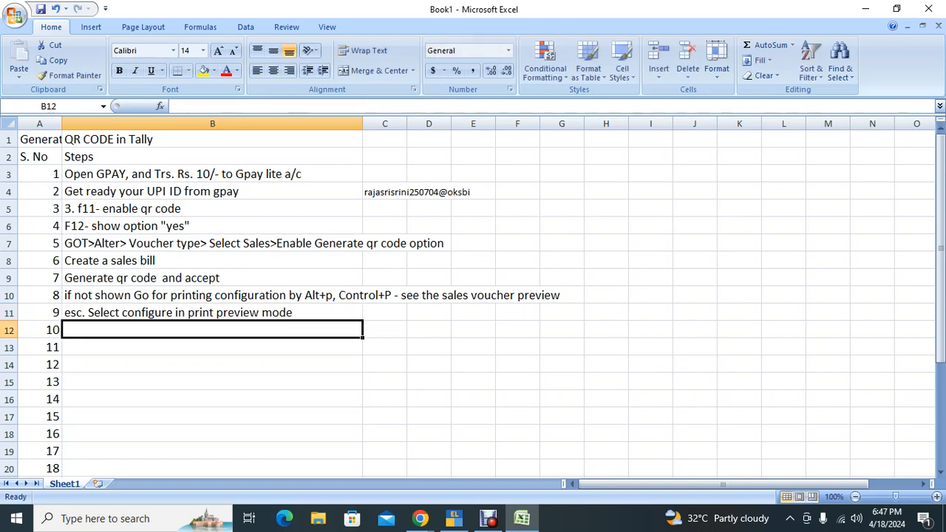
Step: Switch to TallyPrime, close the print configuration, and reopen it from the print dialog
key(Up)
key(alt+Tab)
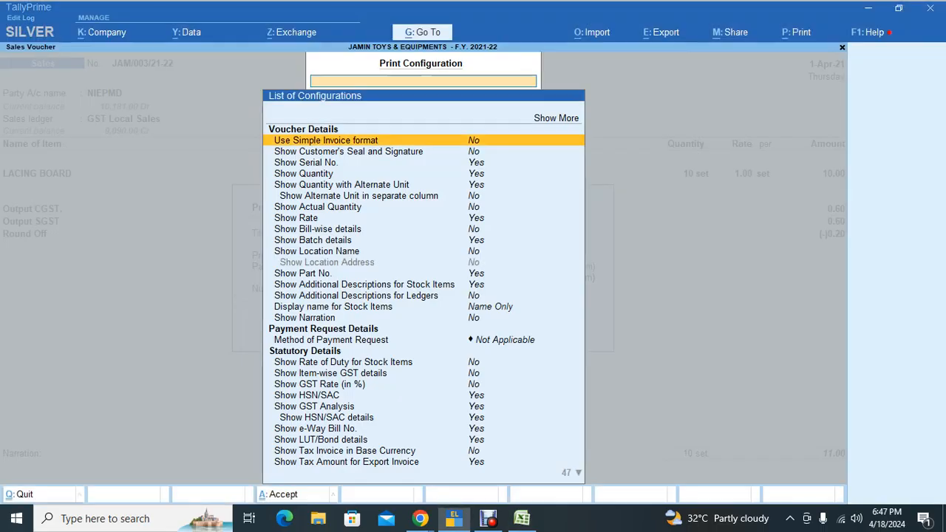
key(Escape)
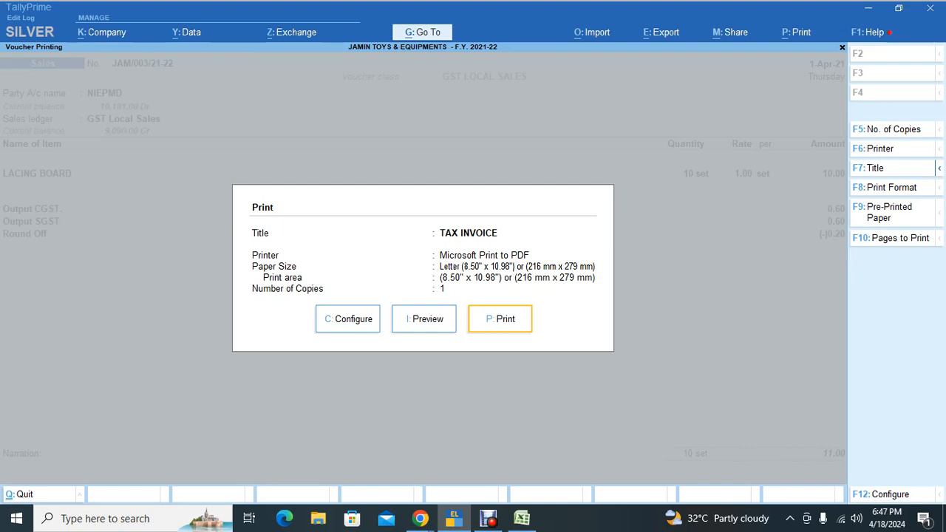
key(c)
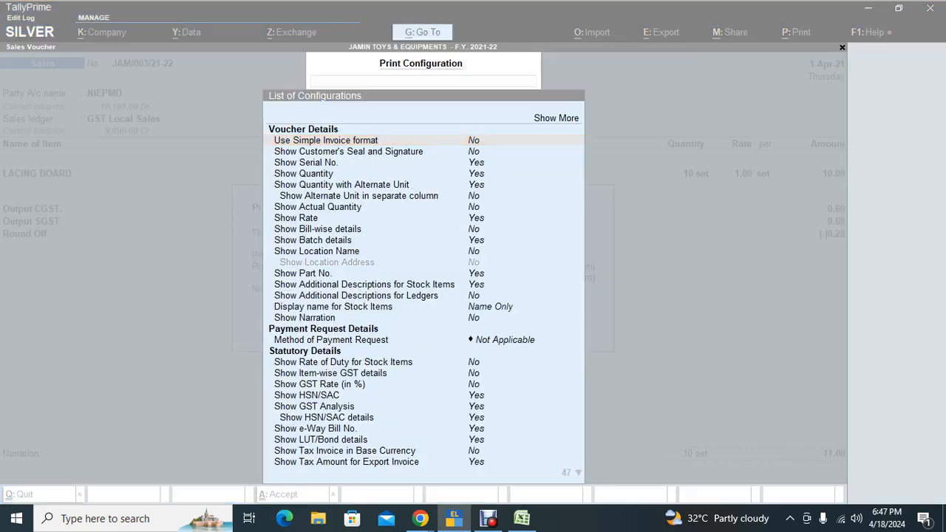
Step: Switch to Excel, append "-" to the note in cell B11, and enter "Select Method of Payment" in cell B12
key(alt+Tab)
key(F2)
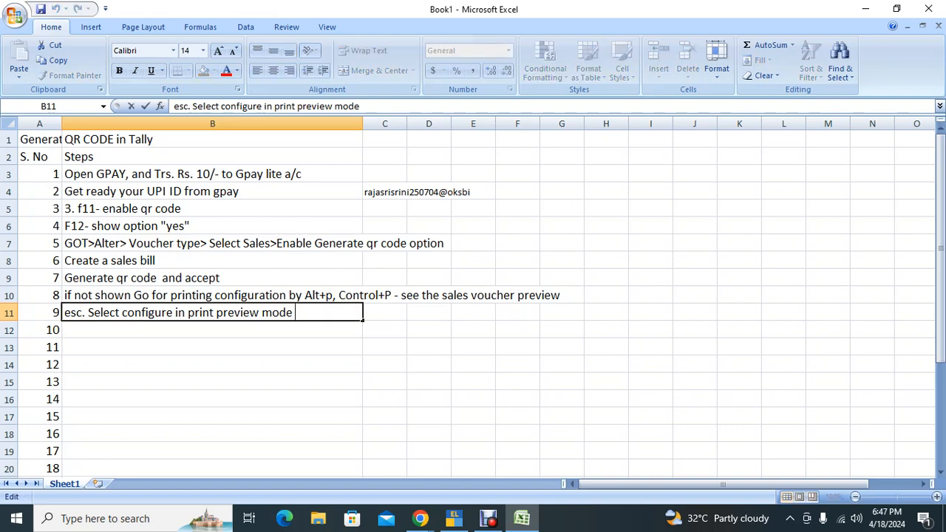
key(Return)
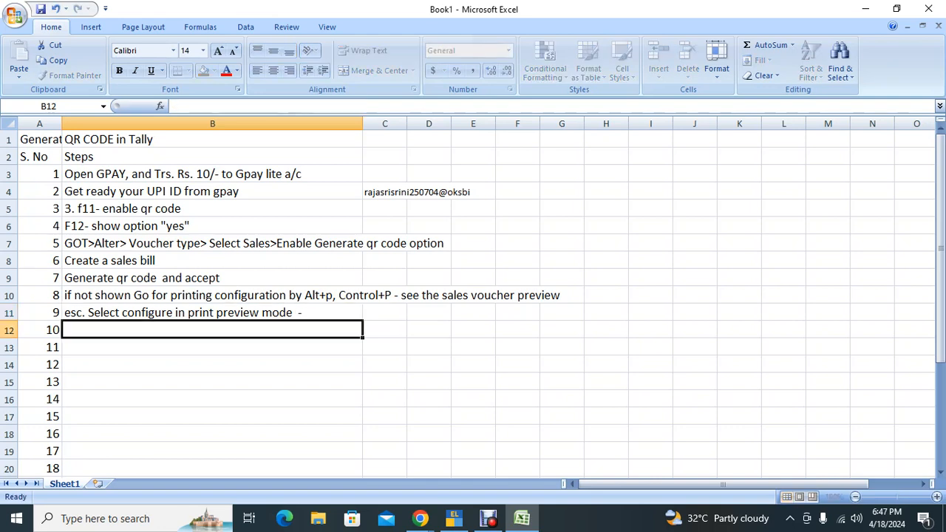
text(Select )
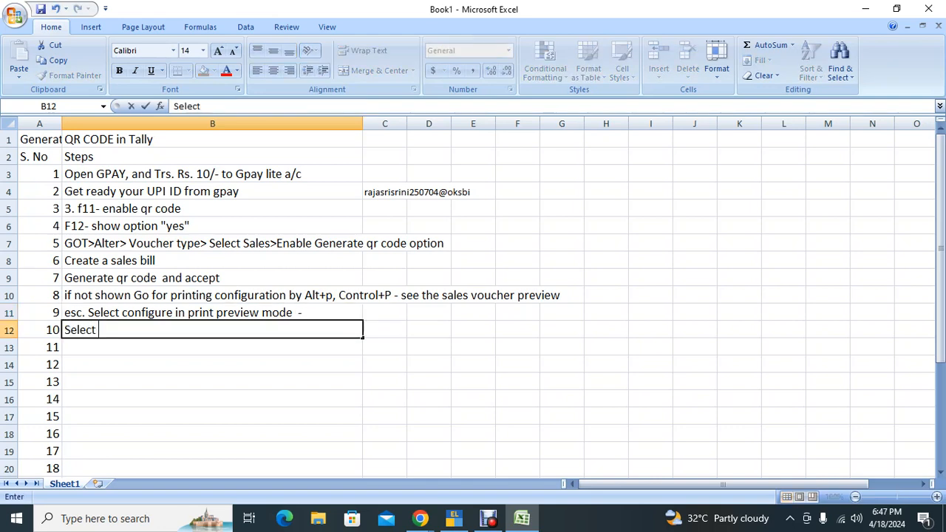
text(Method of Pay)
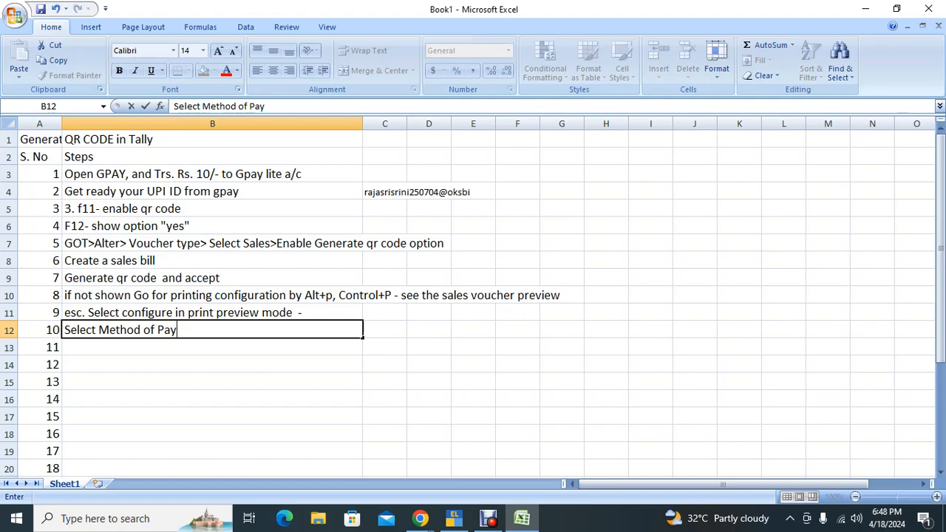
text(ment)
Step: Switch to TallyPrime, open Method of Payment Request in the print configuration, and highlight QR Code in the list of methods
key(alt+Tab)
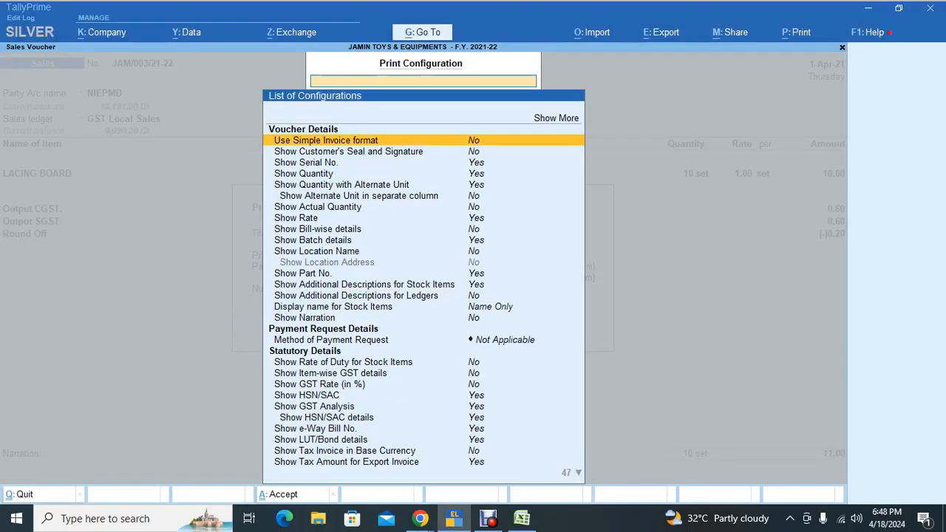
key(Down)
key(Down)
key(Down)
key(Down)
key(Down)
key(Down)
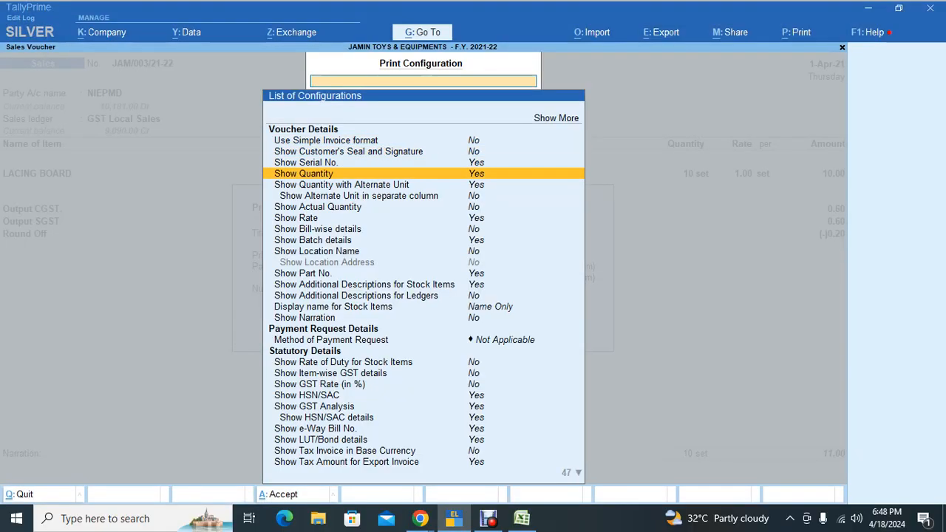
key(Down)
key(Down)
key(Down)
key(Down)
key(Down)
key(Down)
key(Down)
key(Down)
key(Down)
key(Down)
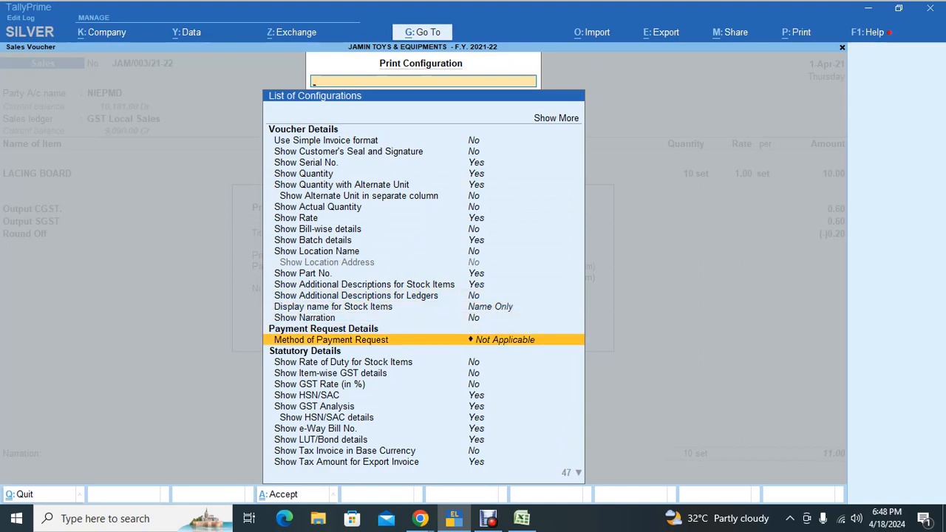
key(Return)
key(Down)
key(Down)
key(Down)
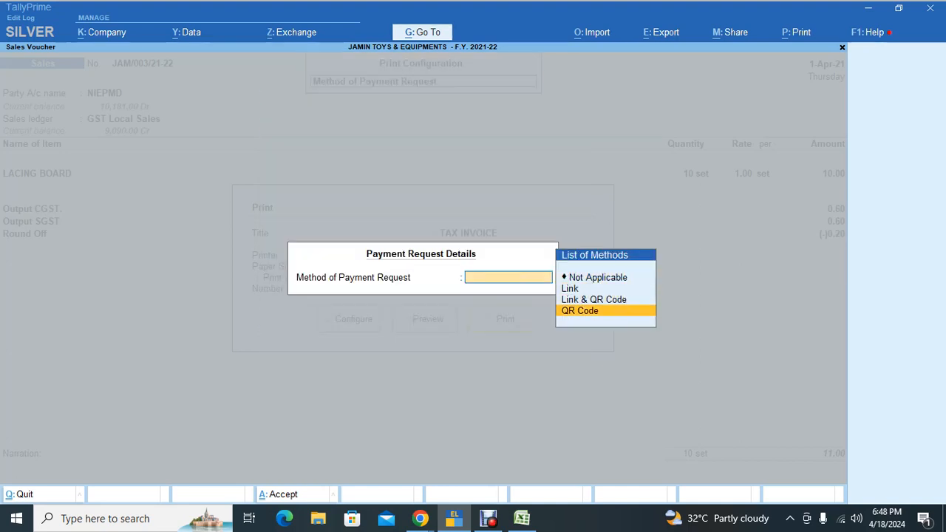
Step: Switch to Excel and append "- qr code" to the note in cell B12
key(alt+Tab)
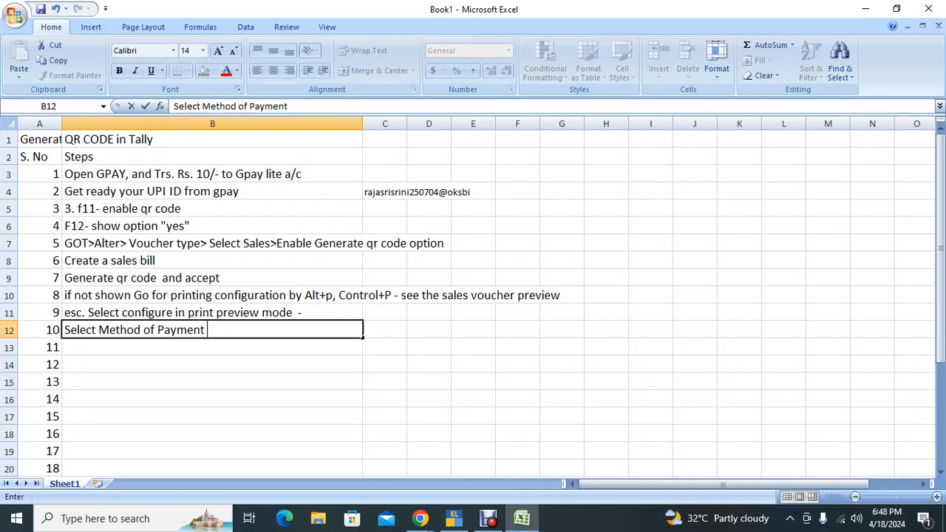
key(F2)
text(- qr code)
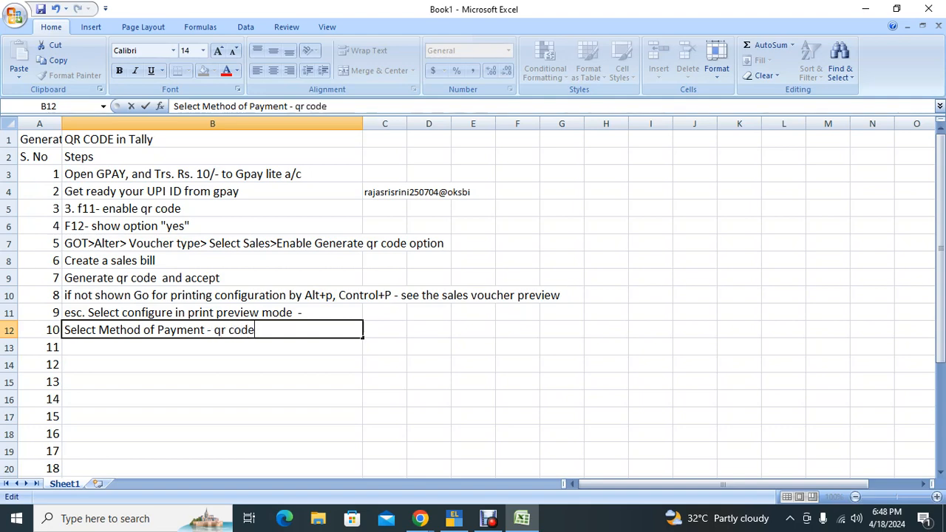
key(Return)
Step: Switch to TallyPrime, set the Method of Payment Request to QR Code, and close the print configuration
key(alt+Tab)
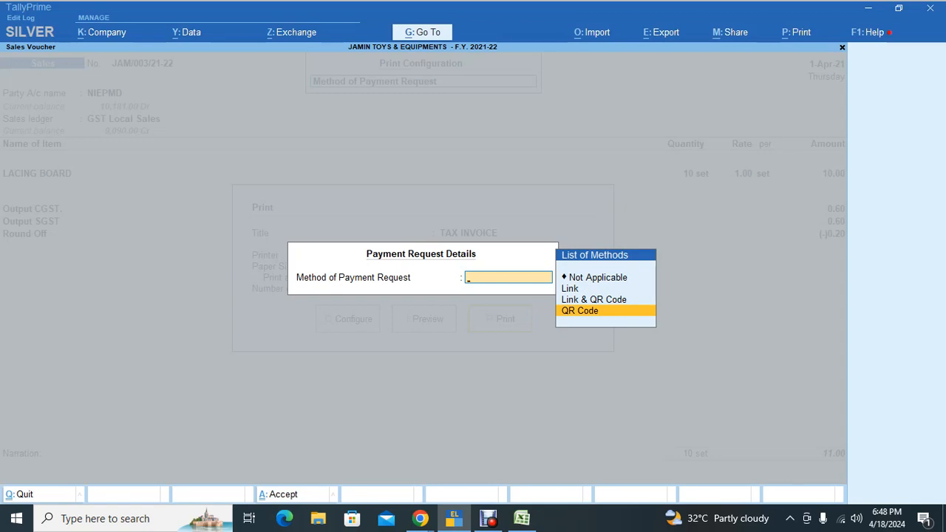
key(Return)
key(Escape)
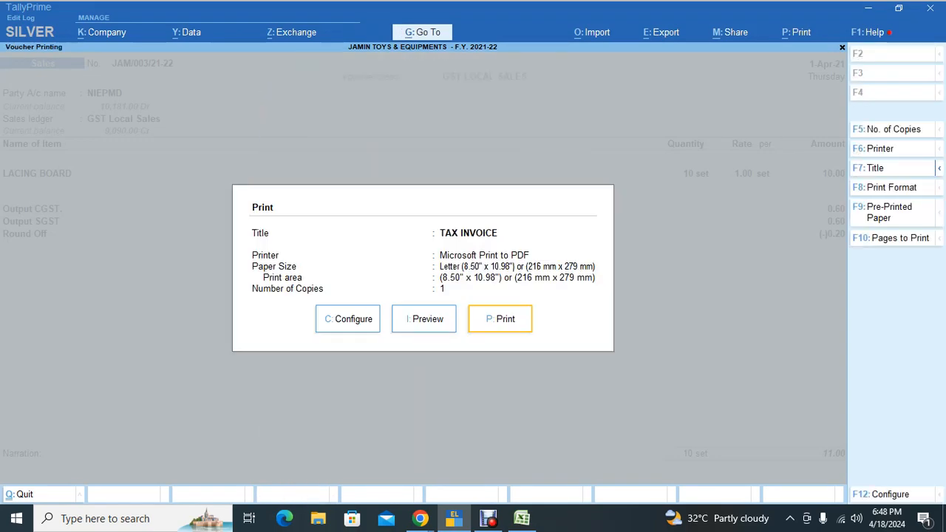
Step: Preview the tax invoice zoomed in and examine the payment QR code area near the end of the page
key(i)
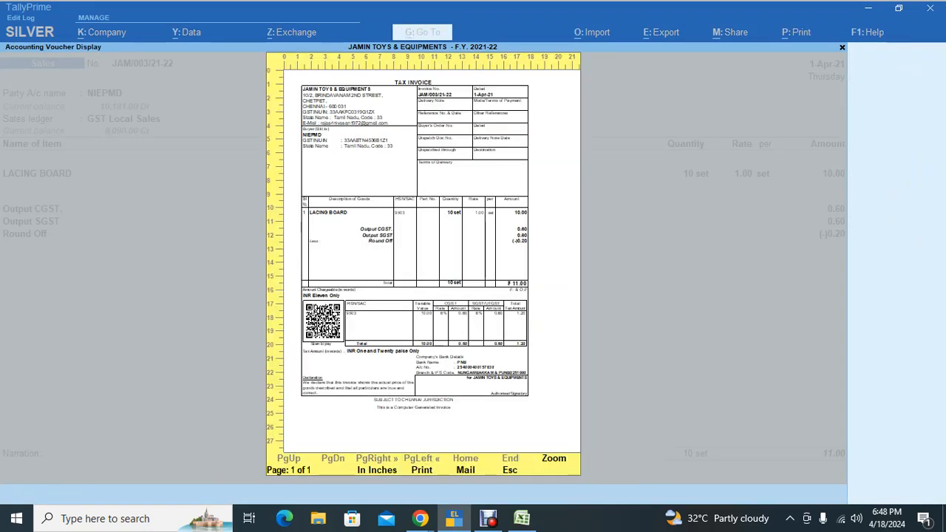
key(Return)
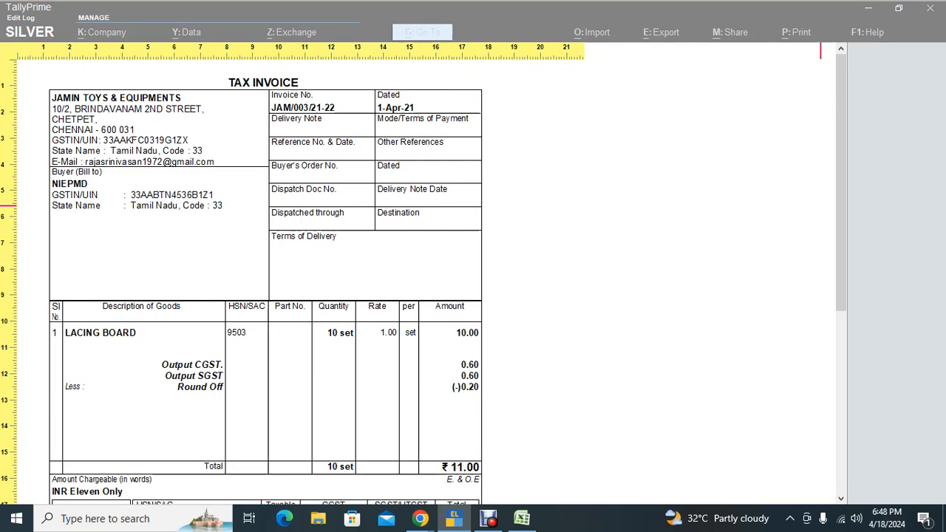
drag(842, 248, 841, 426)
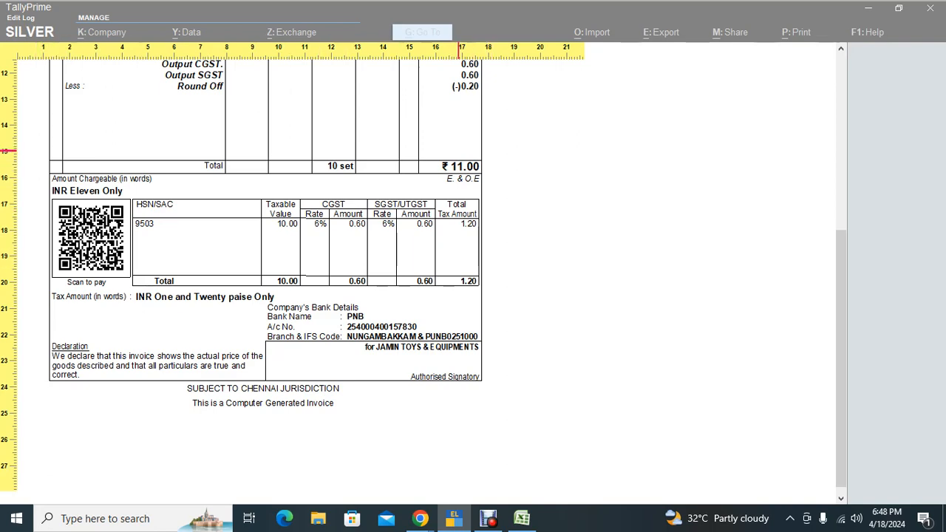
Step: Switch to Excel and enter "Scan the image to make the payment" in cell B13
key(alt+Tab)
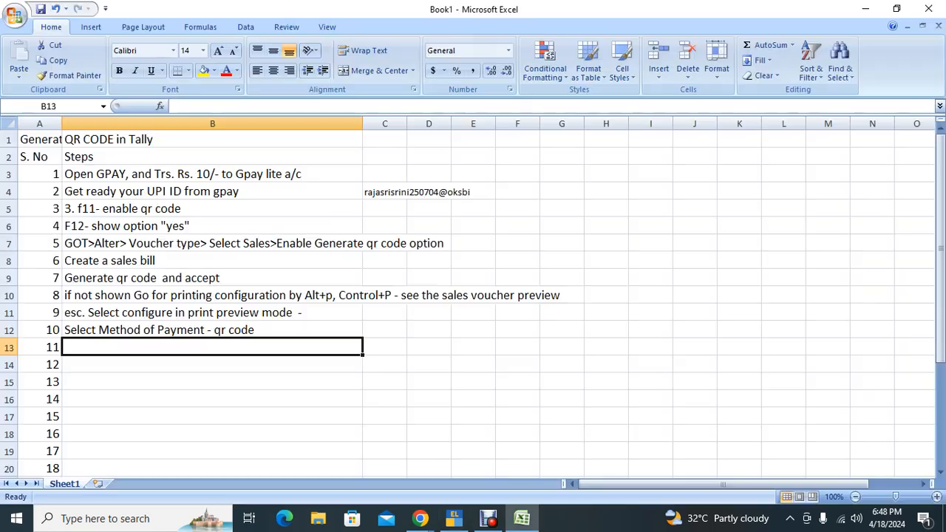
text(Scan )
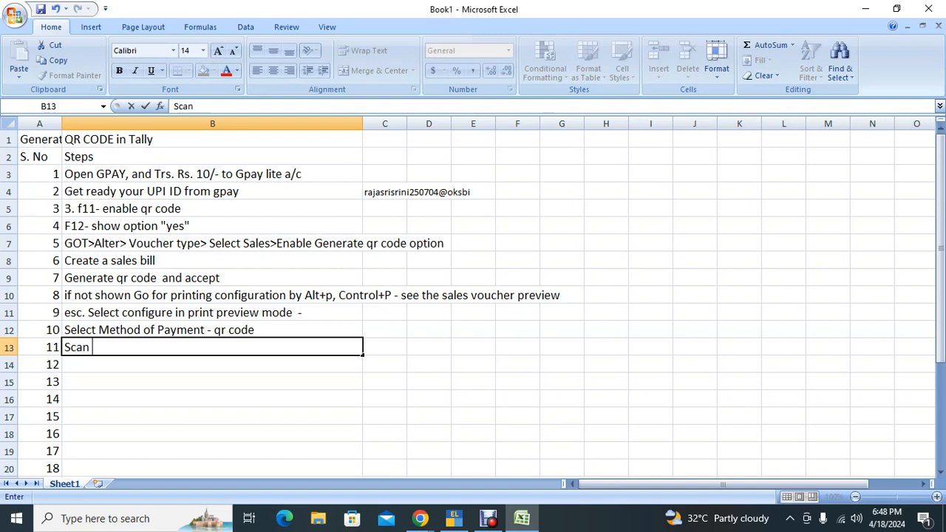
text(the ma)
key(BackSpace)
key(BackSpace)
text(image to)
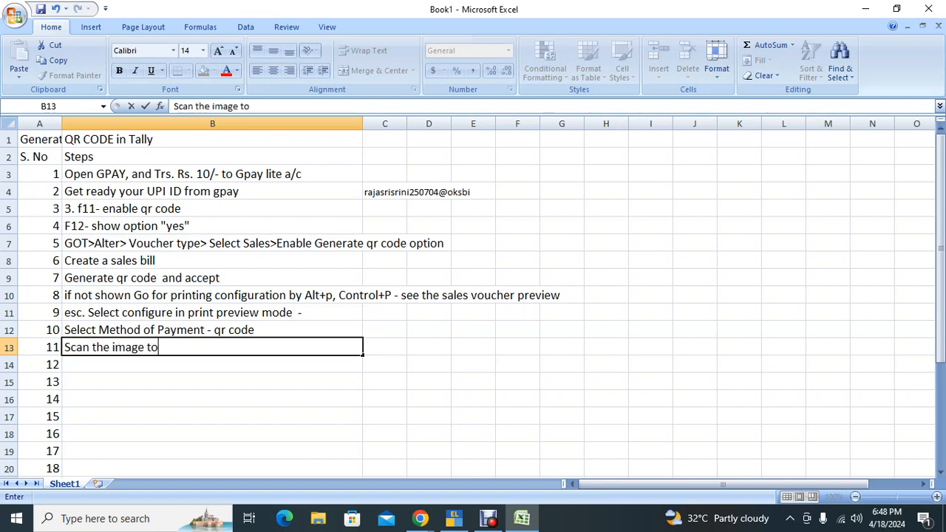
text( make the payment)
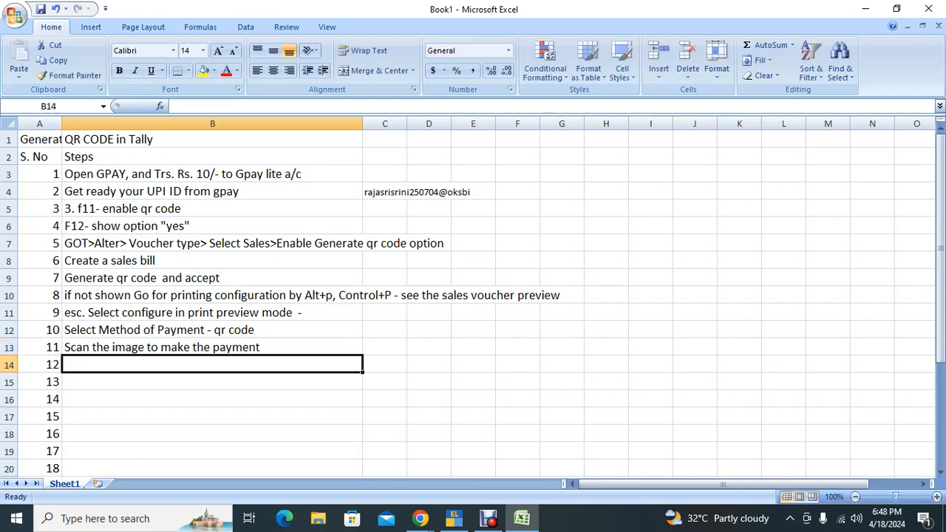
Step: Delete the unused serial numbers in cells A14 to A29 and select cell B13
key(Left)
key(shift+Down)
key(shift+Down)
key(shift+Down)
key(shift+Down)
key(shift+Down)
key(shift+Down)
key(shift+Down)
key(shift+Down)
key(shift+Down)
key(shift+Down)
key(shift+Down)
key(shift+Down)
key(shift+Down)
key(shift+Down)
key(shift+Down)
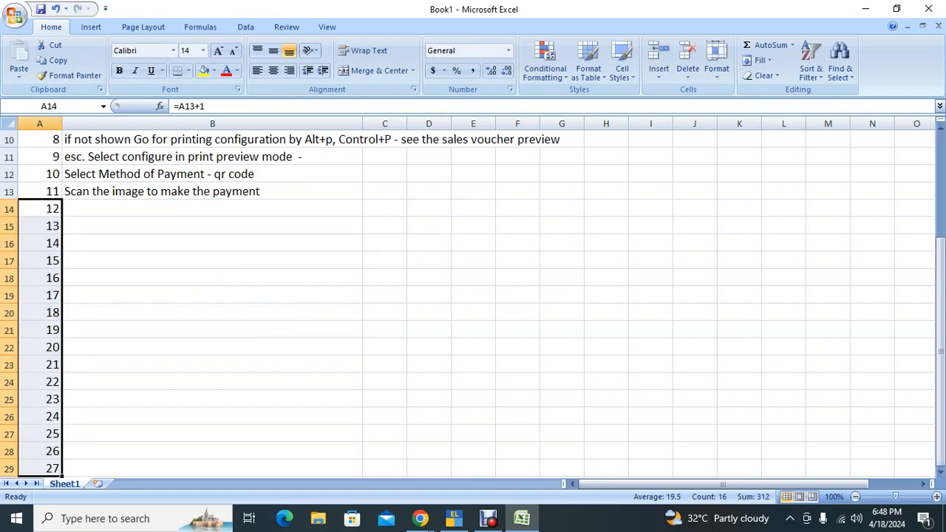
key(Delete)
key(Right)
key(Up)
Step: Switch to TallyPrime to close the zoomed invoice preview, and return to Excel to select cell B14
key(alt+Tab)
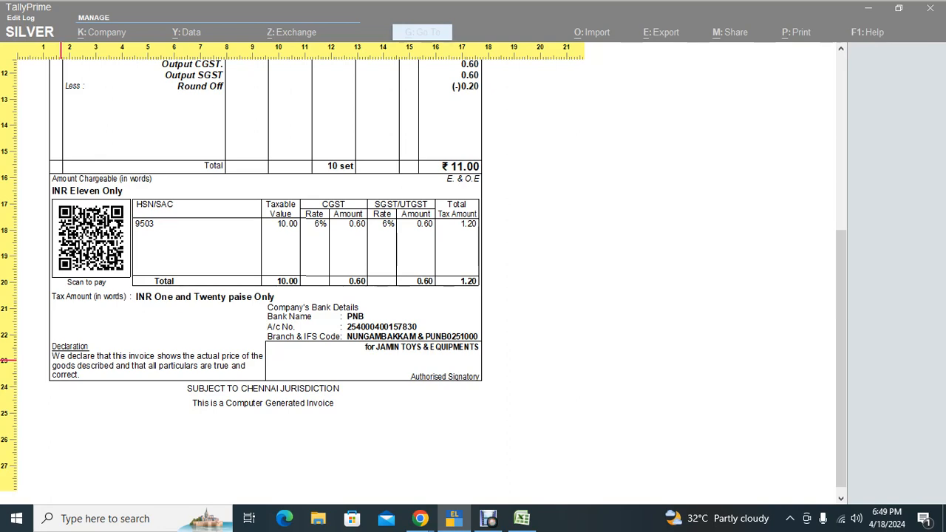
key(alt+z)
key(Escape)
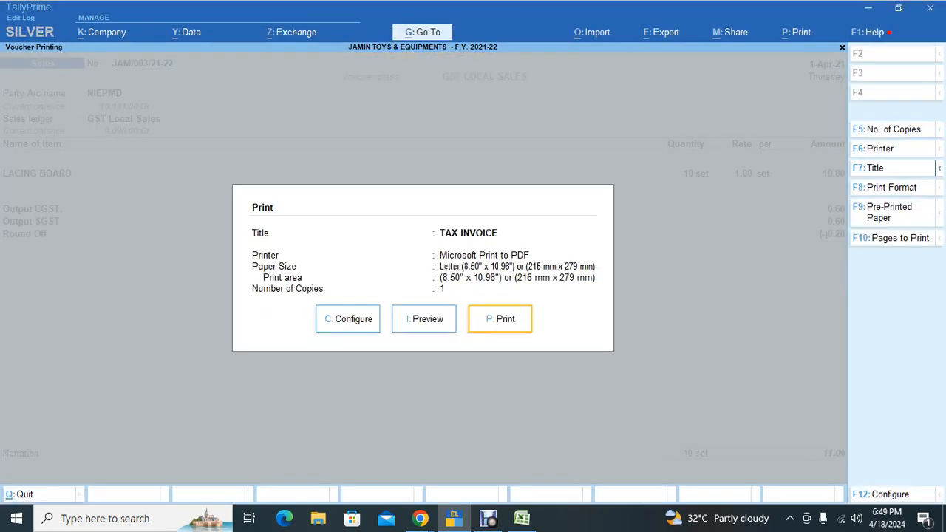
key(alt+Tab)
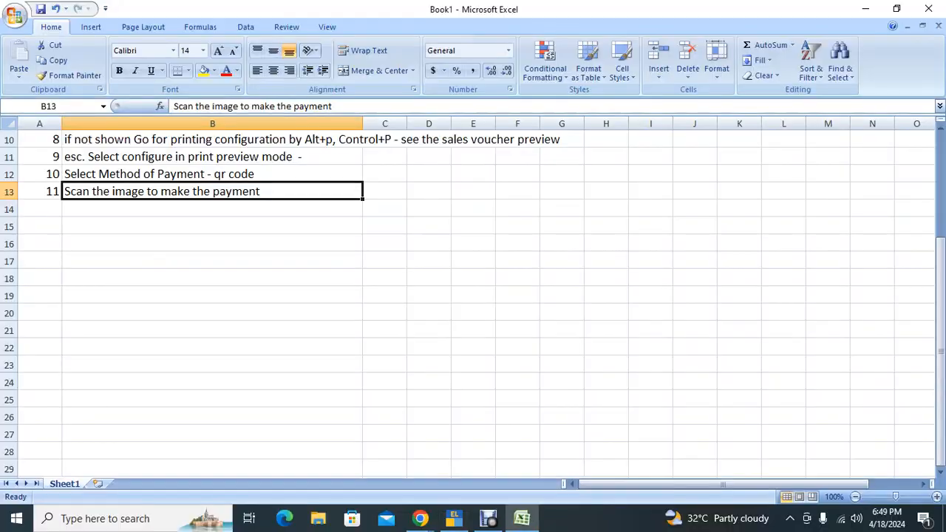
key(Down)
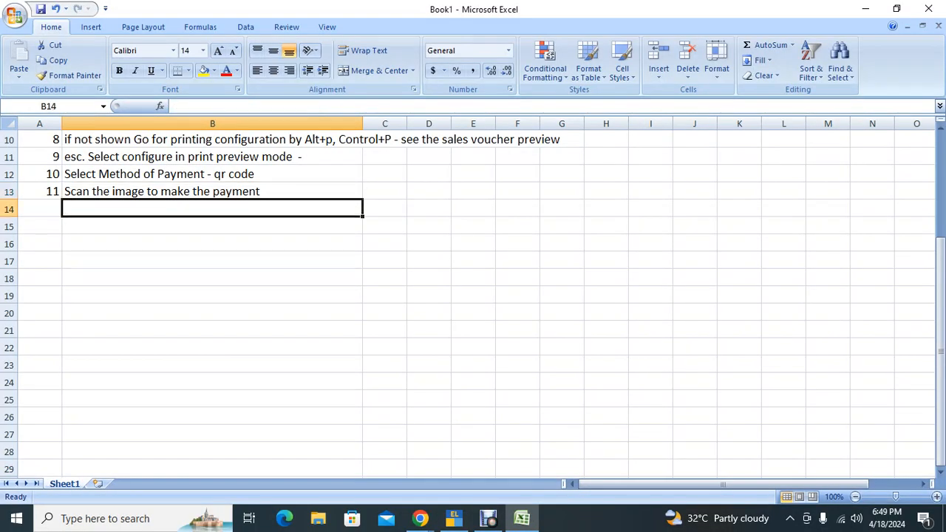